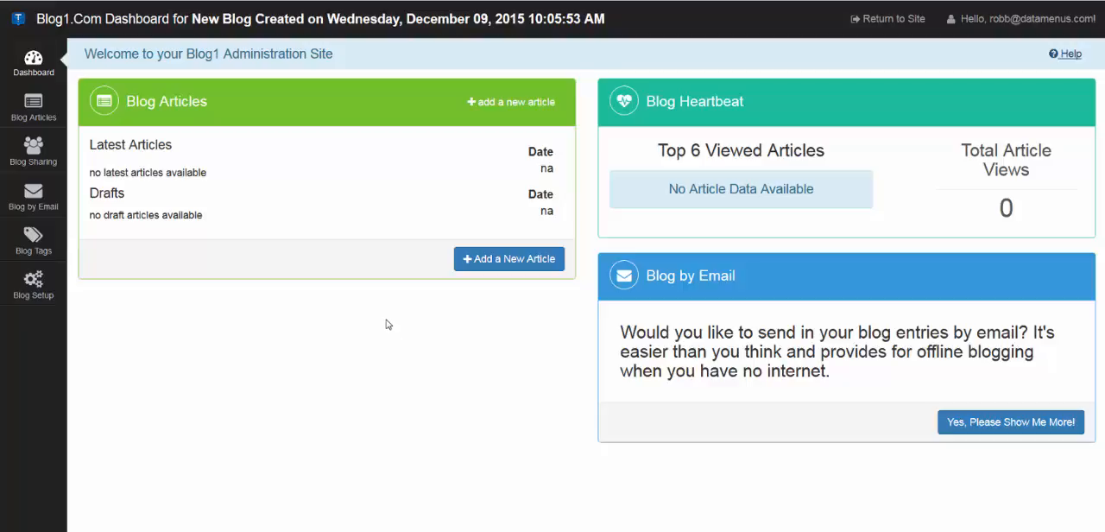
# Start a new blog article and title it "My Frist Article".
pyautogui.click(511, 264)
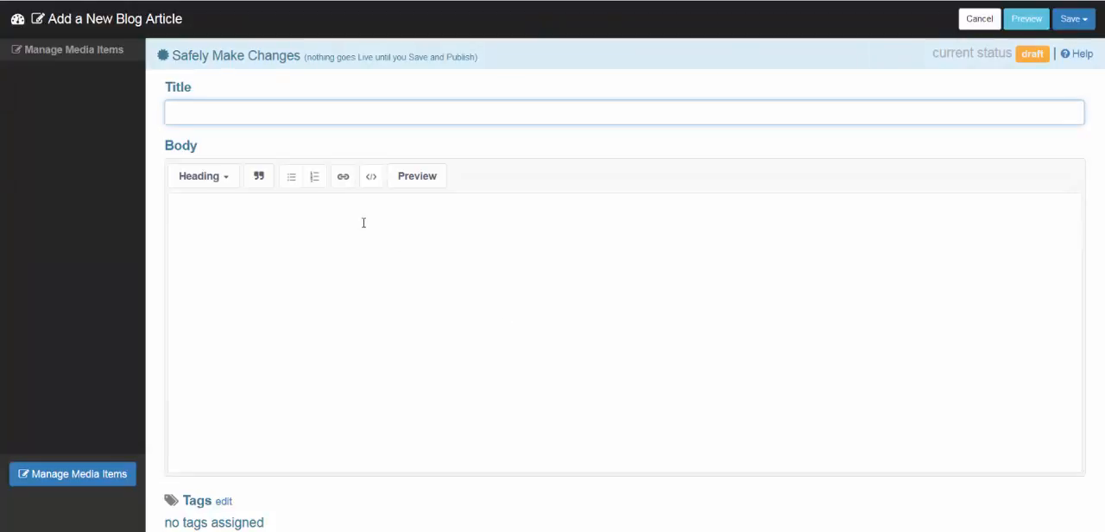
pyautogui.write('My F')
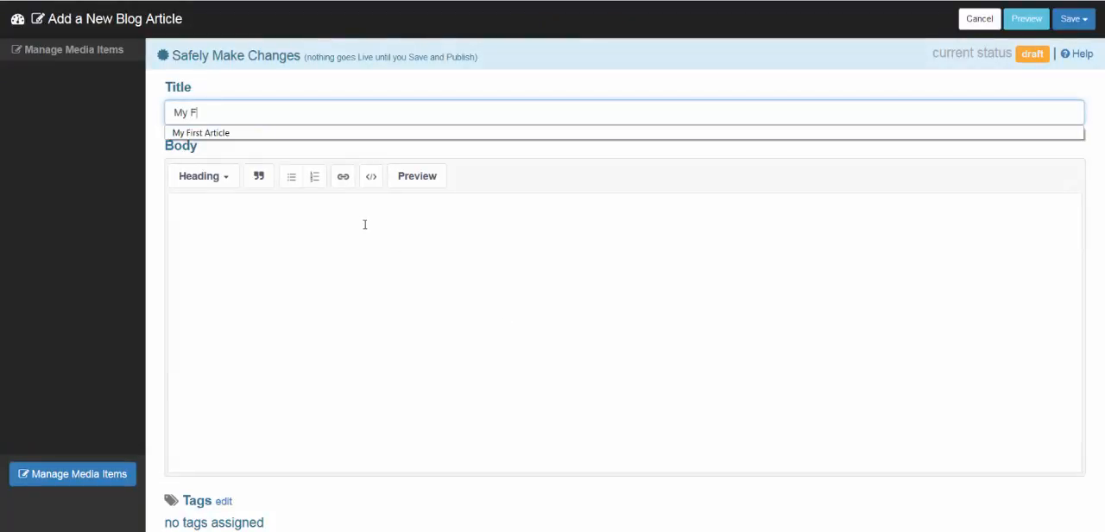
pyautogui.write('rist Arti')
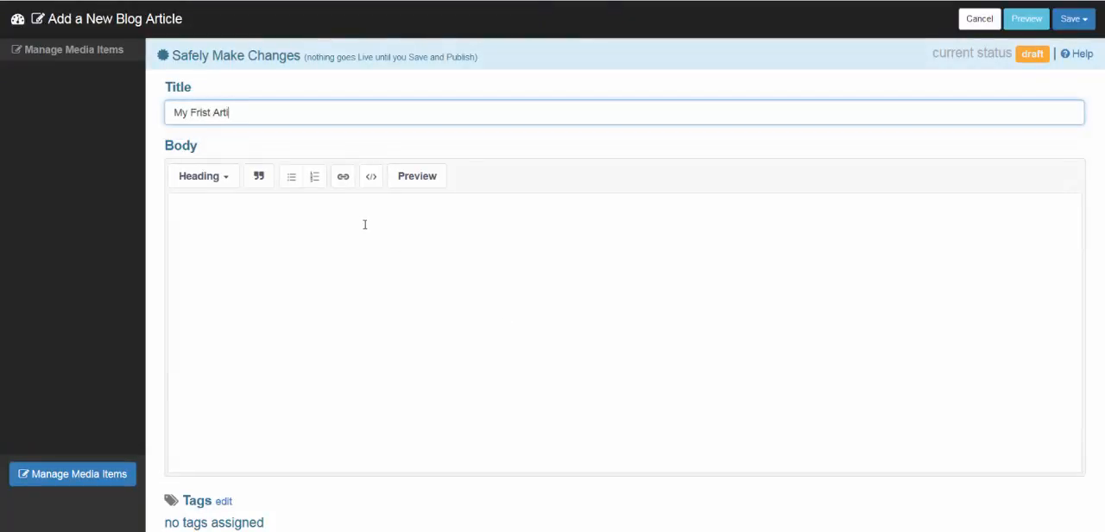
pyautogui.write('cle')
pyautogui.press('Tab')
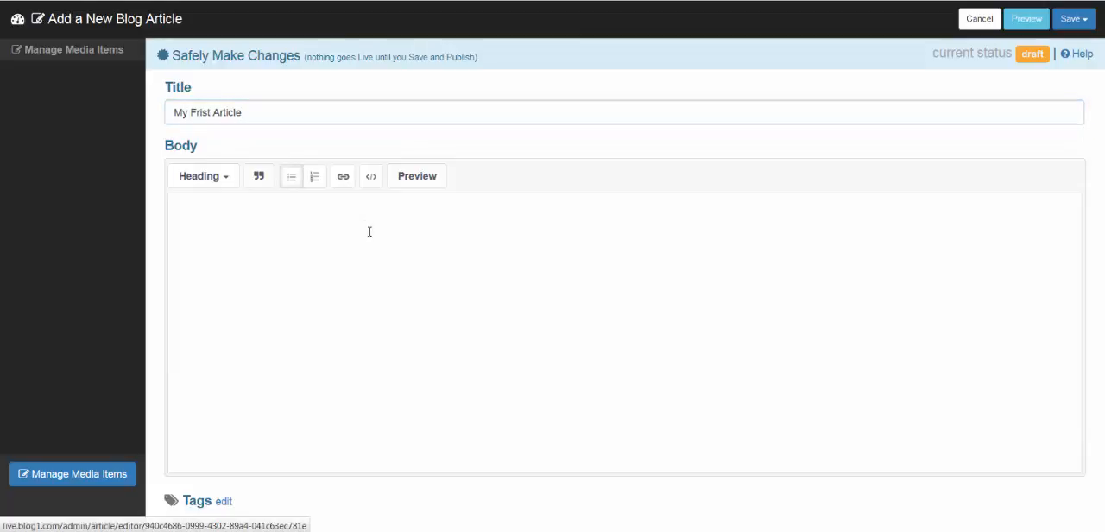
# Paste the copied Lorem ipsum paragraph into the article body and add a new line below it.
pyautogui.click(221, 220)
pyautogui.write('Lorem ipsum dolor sit amet, consectetuer adipiscing elit. Integer vestibulum dui vel erat. In tellus nisl, facilisis ac, volutpat vel, luctus sed, est. Quisque arcu quam, interdum in, rhoncus at, condimentum eget, lorem. Nam et tortor et leo volutpat sagittis. Donec libero. Proin hendrerit aliquam nibh. Nulla ultricies pharetra lorem. Cras id eros sit amet ipsum viverra tincidunt. Fusce id enim at orci lobortis pharetra. Etiam et metus et sapien faucibus pulvinar. Cras dignissim feugiat dolor. Praesent nisi nulla, varius in, posuere vitae, dictum sit amet, leo. Suspendisse ultricies. Donec dui arcu, sagittis scelerisque, vehicula ac, suscipit id, elit. Proin sit amet neque.')
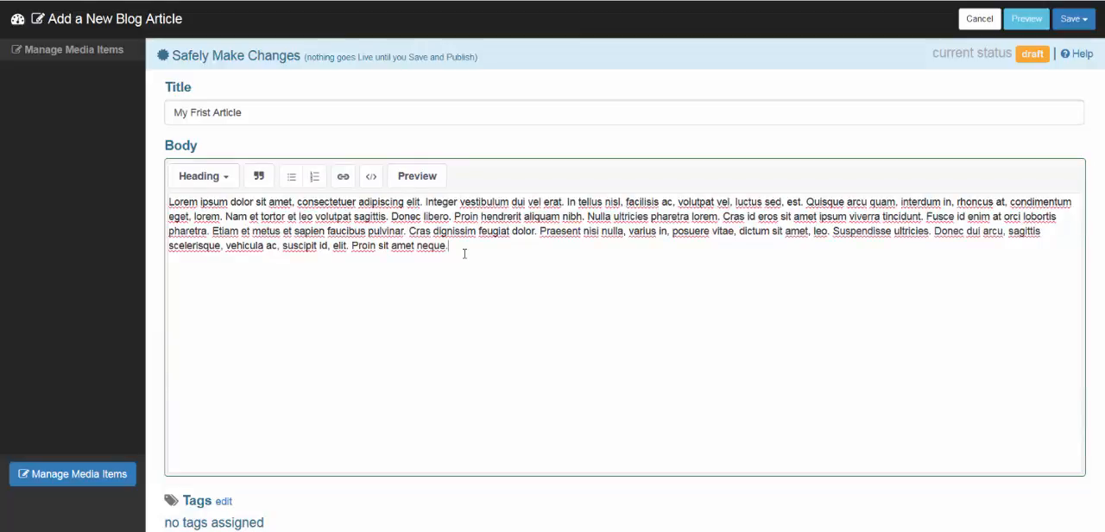
pyautogui.press('Return')
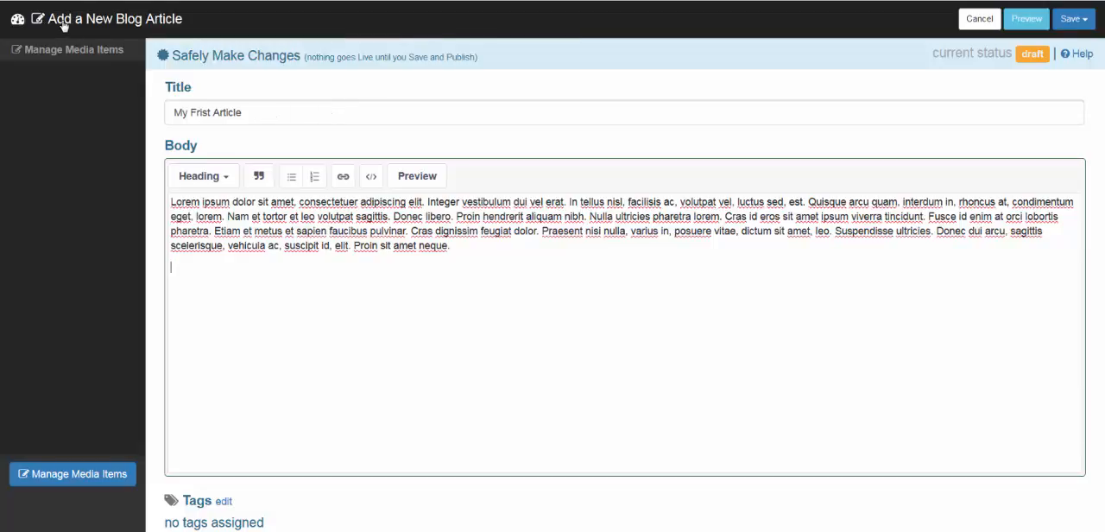
# Upload the image Cool HD Wallpaper 25.jpg to the article's media library.
pyautogui.click(69, 475)
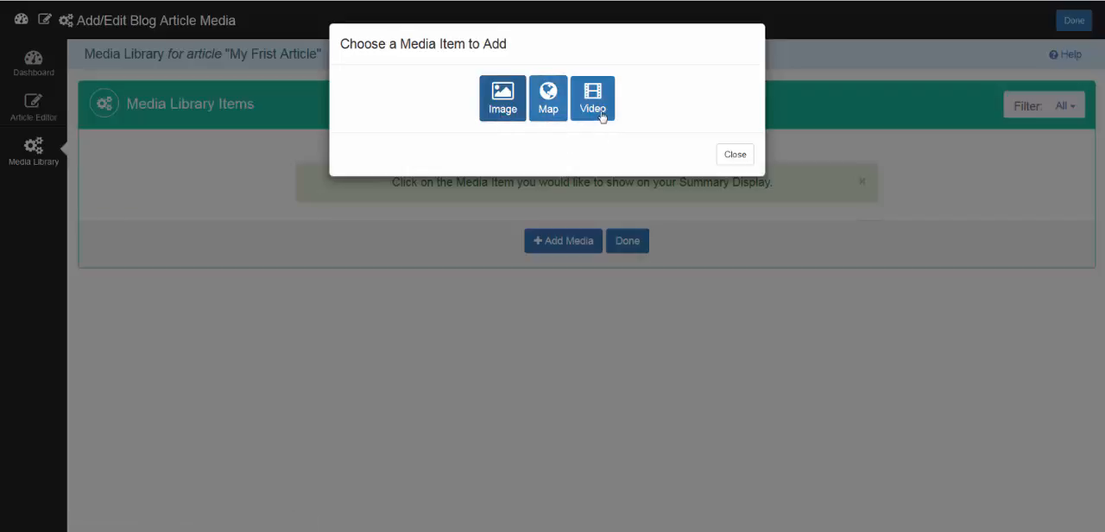
pyautogui.click(504, 110)
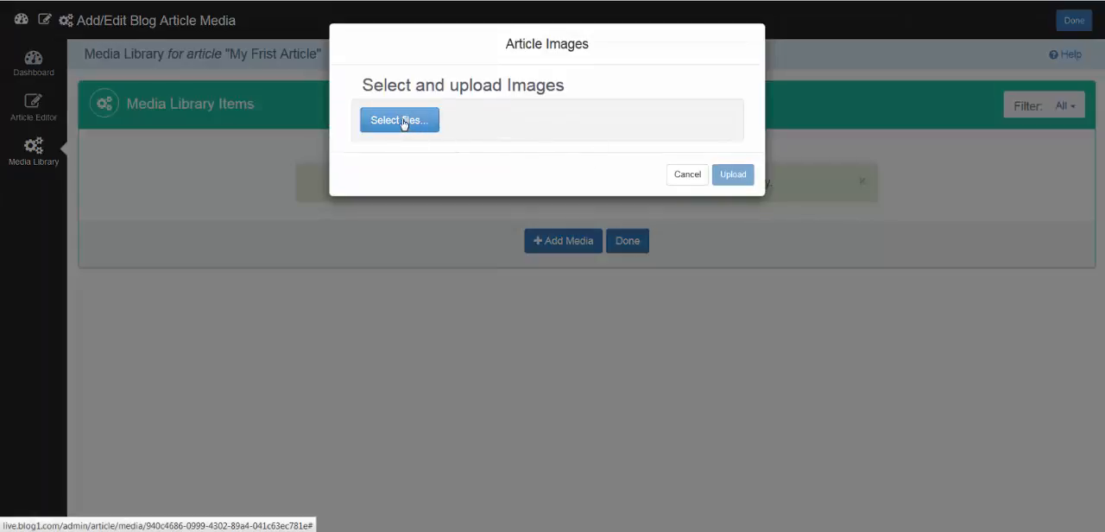
pyautogui.click(402, 122)
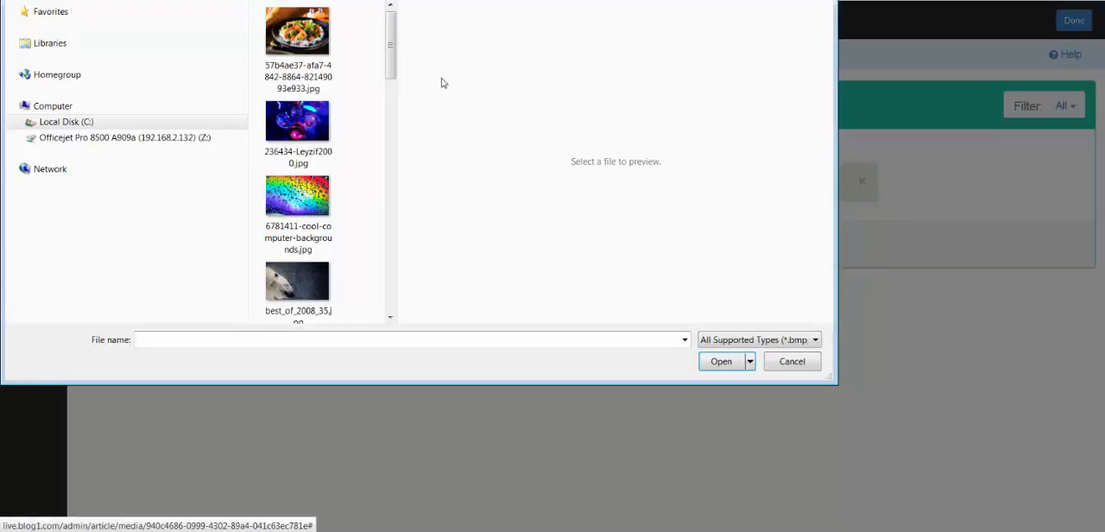
pyautogui.moveTo(389, 59); pyautogui.dragTo(392, 105)
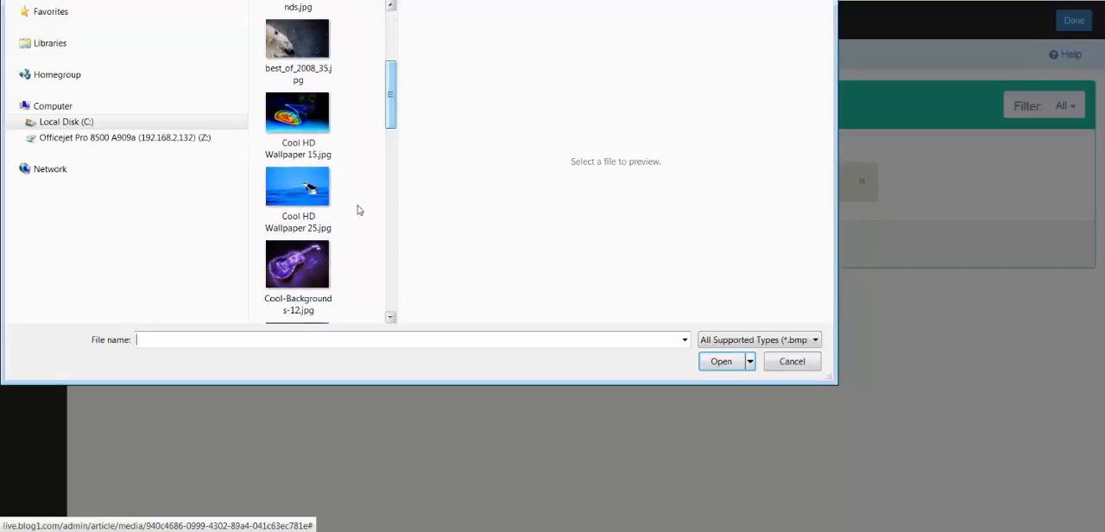
pyautogui.doubleClick(298, 195)
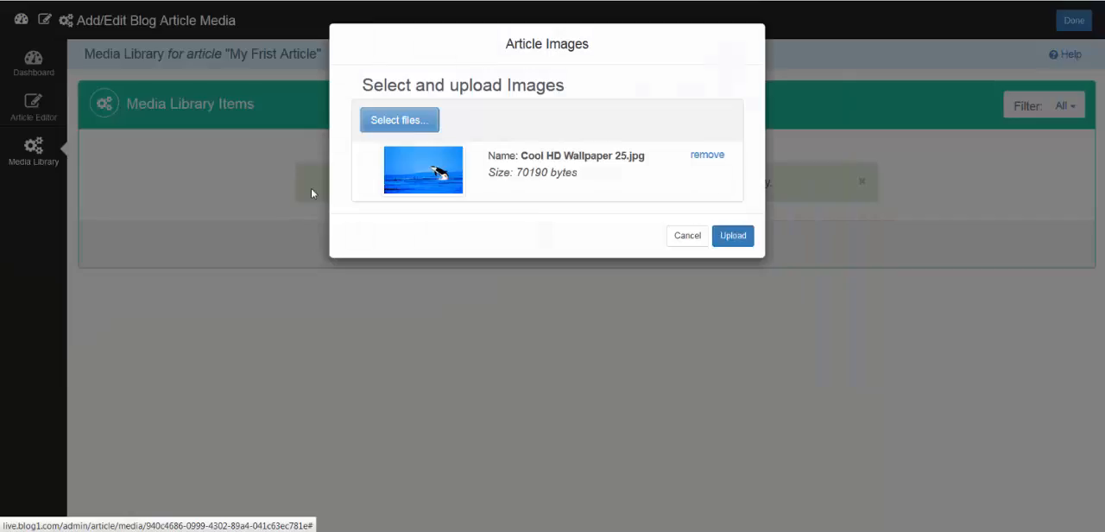
pyautogui.click(740, 241)
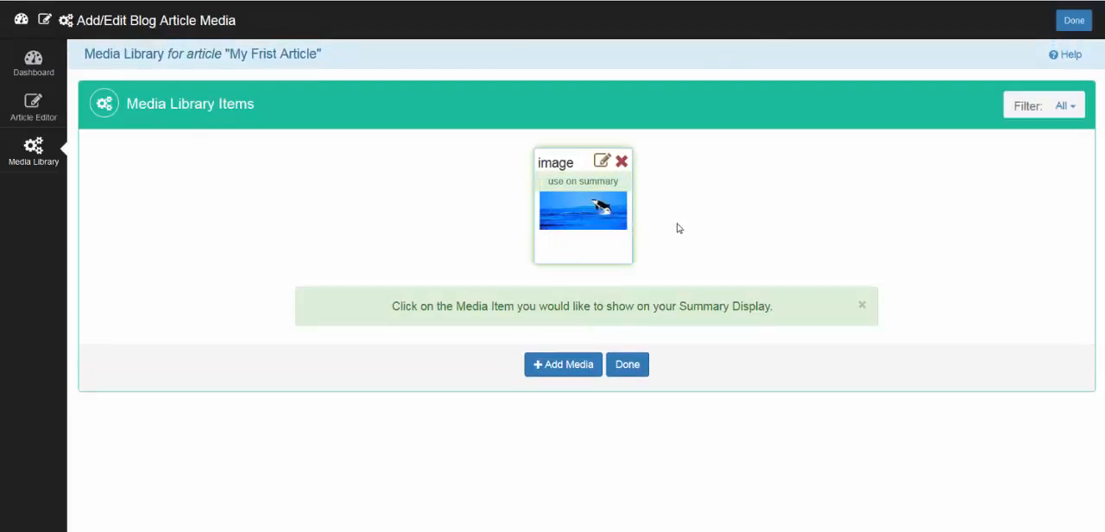
# Upload nice-best-nature-wallpaper.jpg to the media library, set it as the summary display image, and return to the article.
pyautogui.click(566, 371)
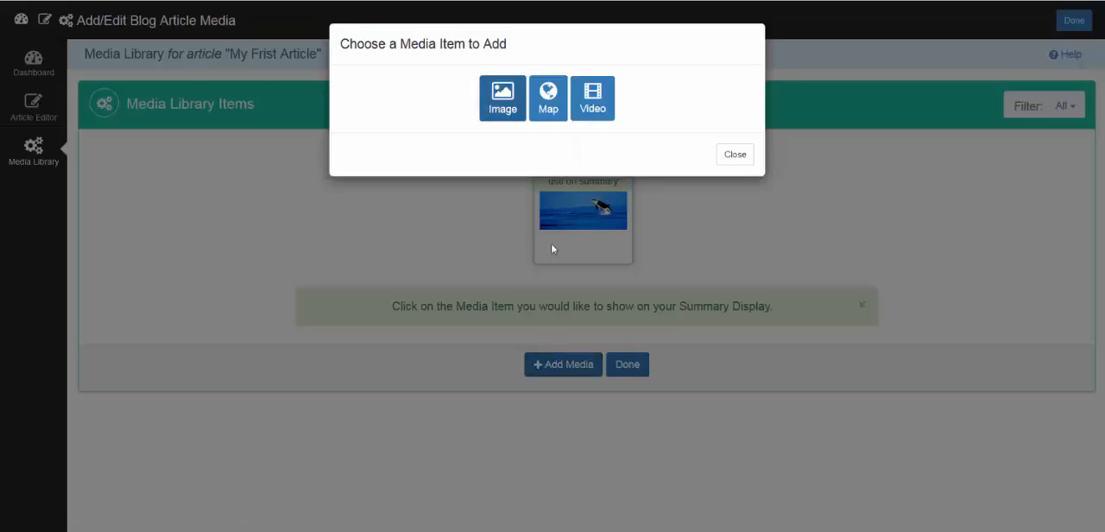
pyautogui.click(503, 100)
pyautogui.click(416, 128)
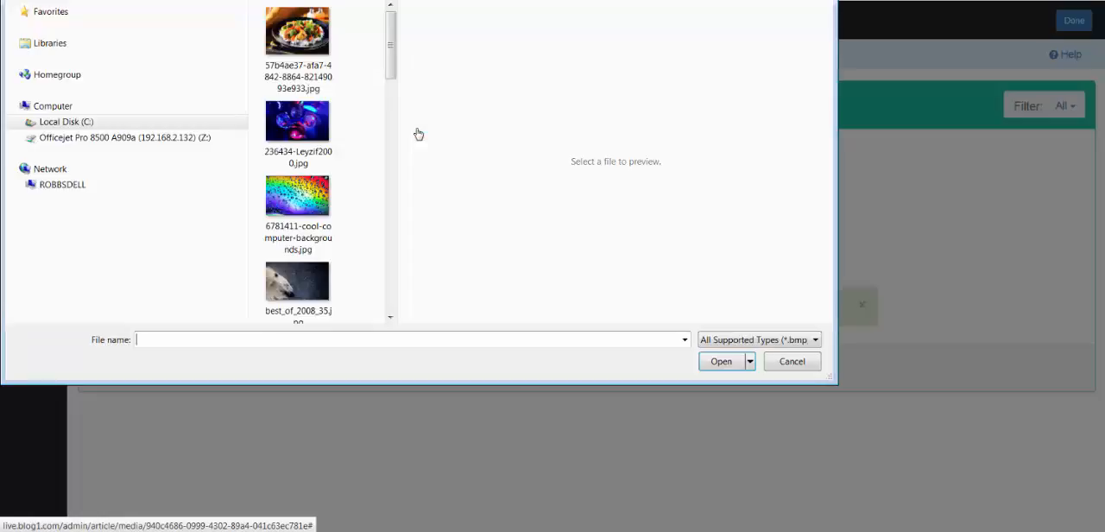
pyautogui.moveTo(390, 50); pyautogui.dragTo(407, 168)
pyautogui.click(295, 172)
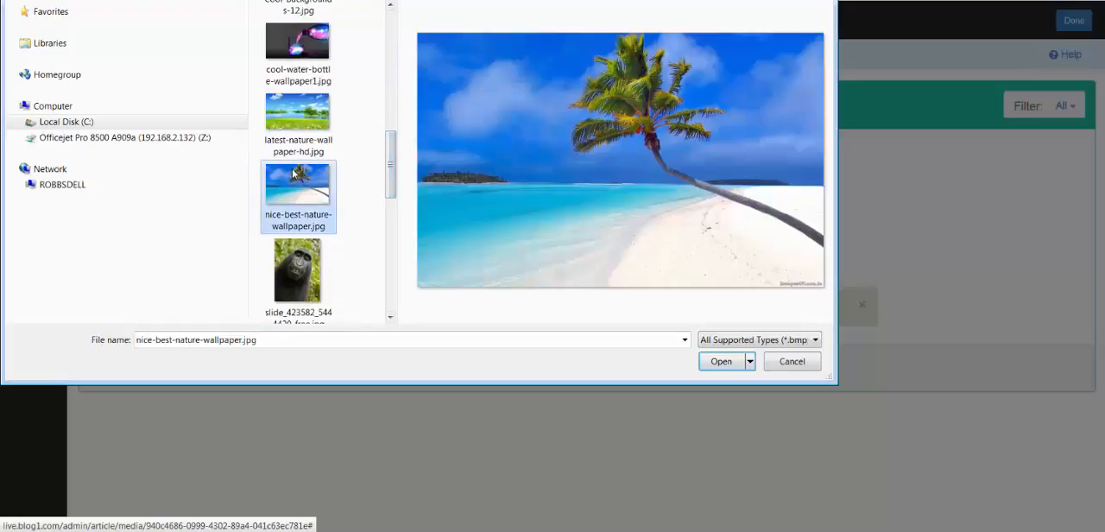
pyautogui.click(721, 361)
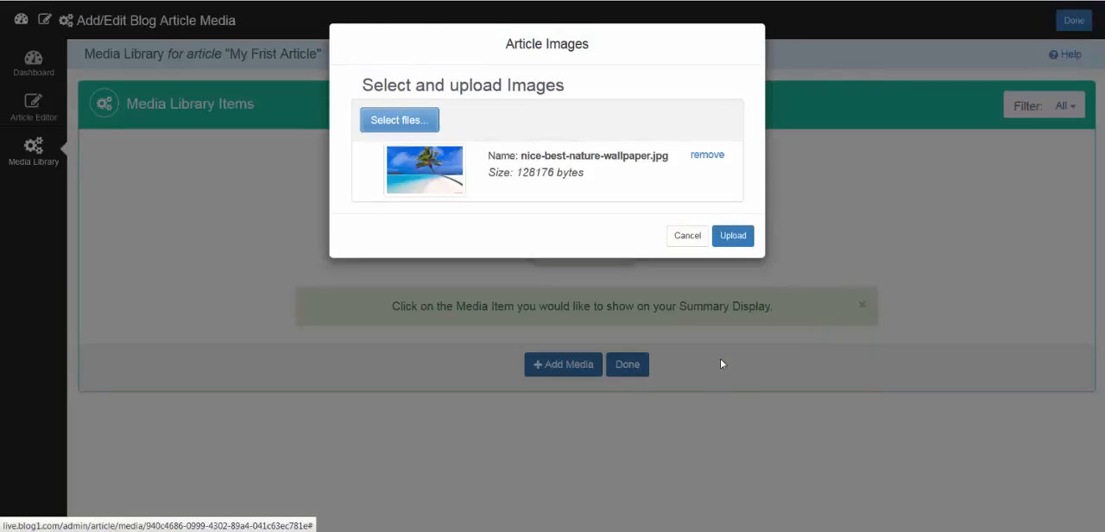
pyautogui.click(739, 239)
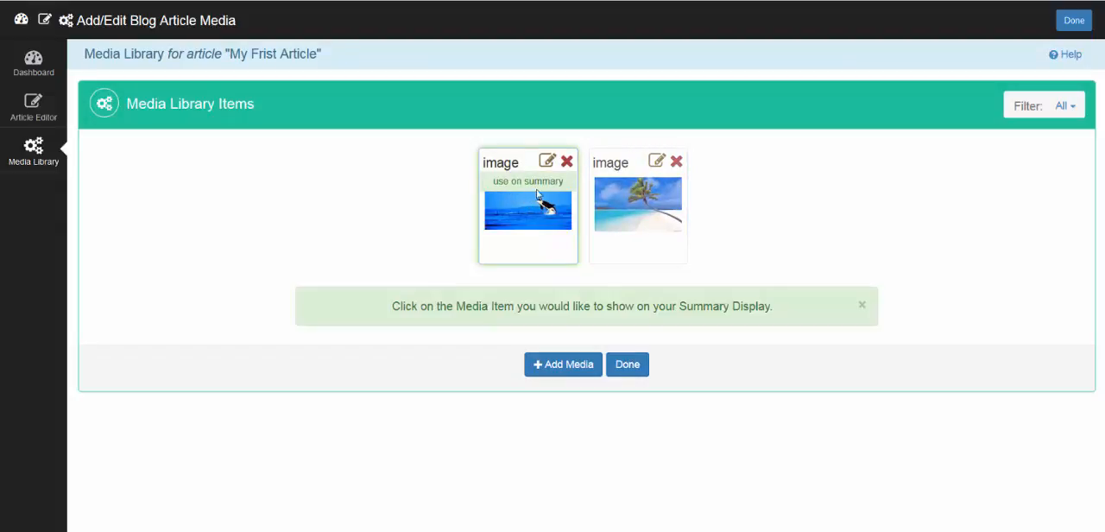
pyautogui.click(645, 192)
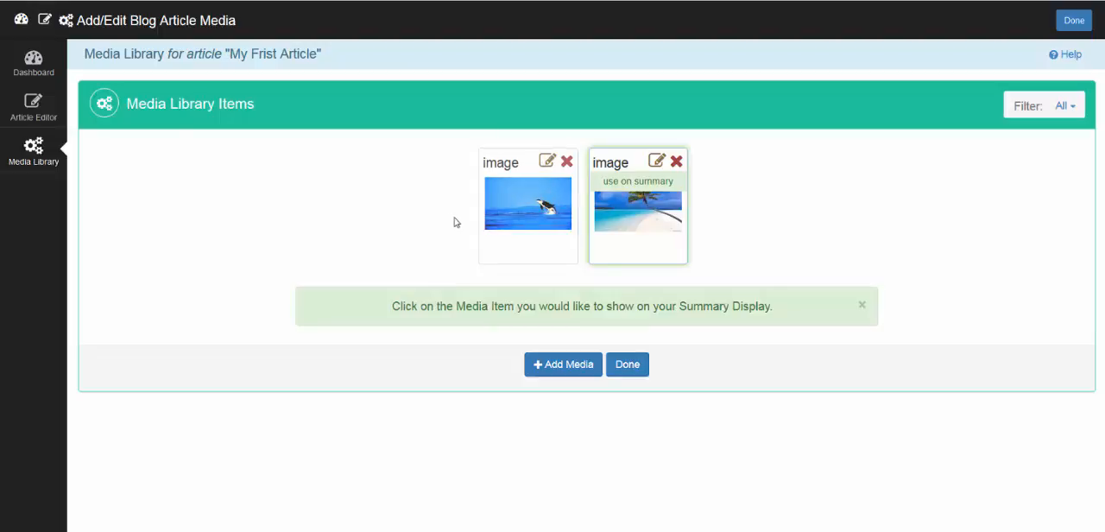
pyautogui.click(634, 370)
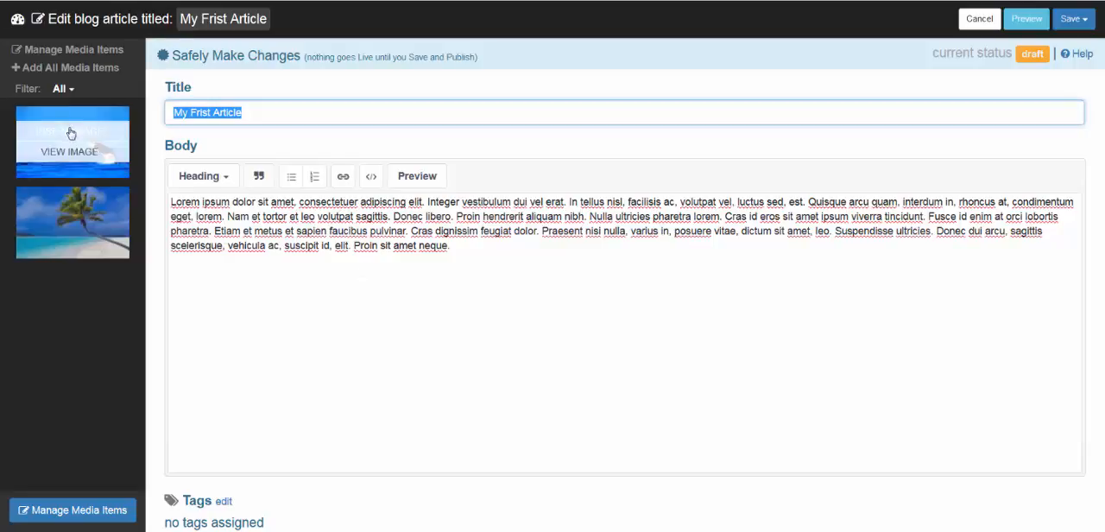
# Insert the whale image and the palm beach image into the article body below the paragraph.
pyautogui.click(522, 250)
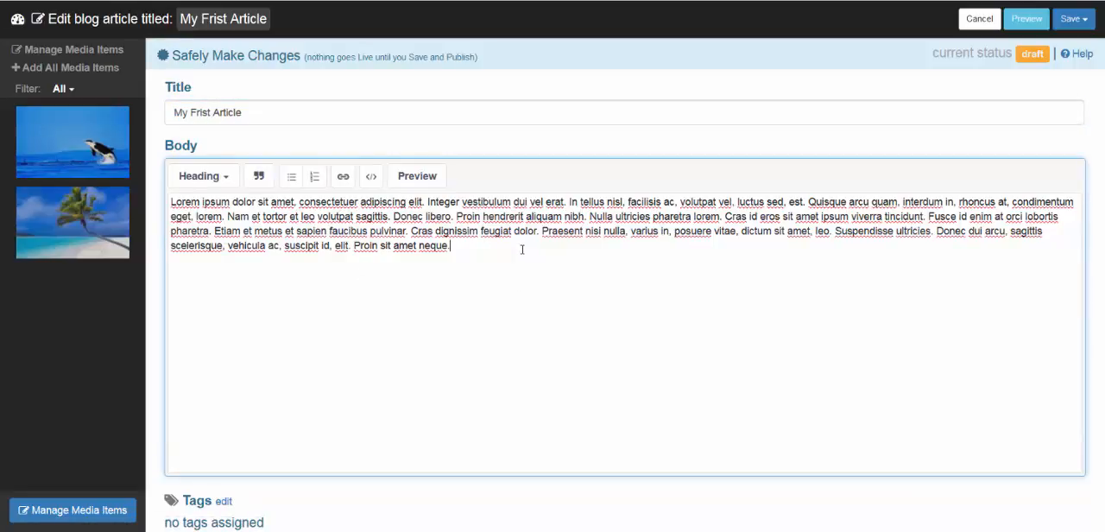
pyautogui.press('Return')
pyautogui.moveTo(17, 153)
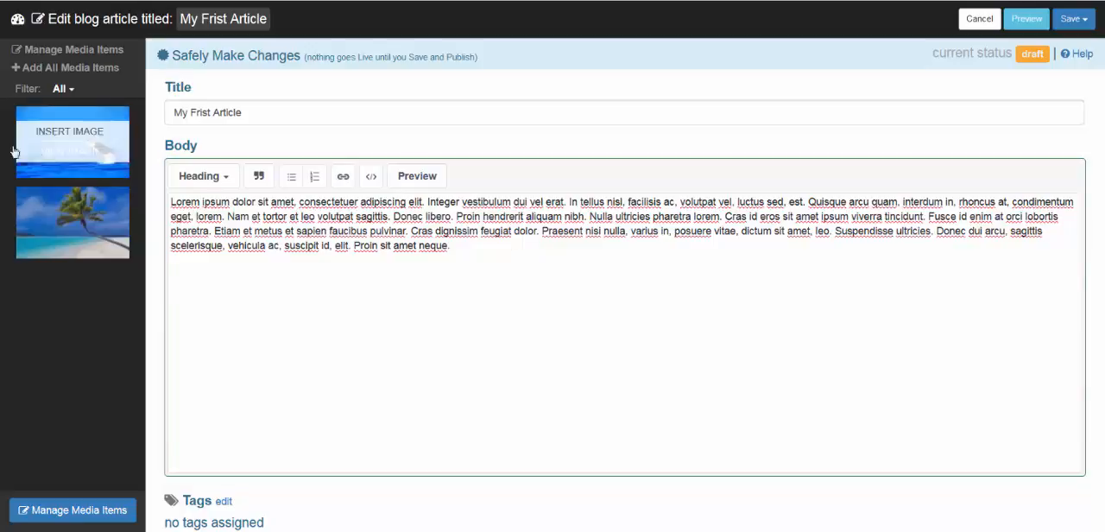
pyautogui.click(87, 134)
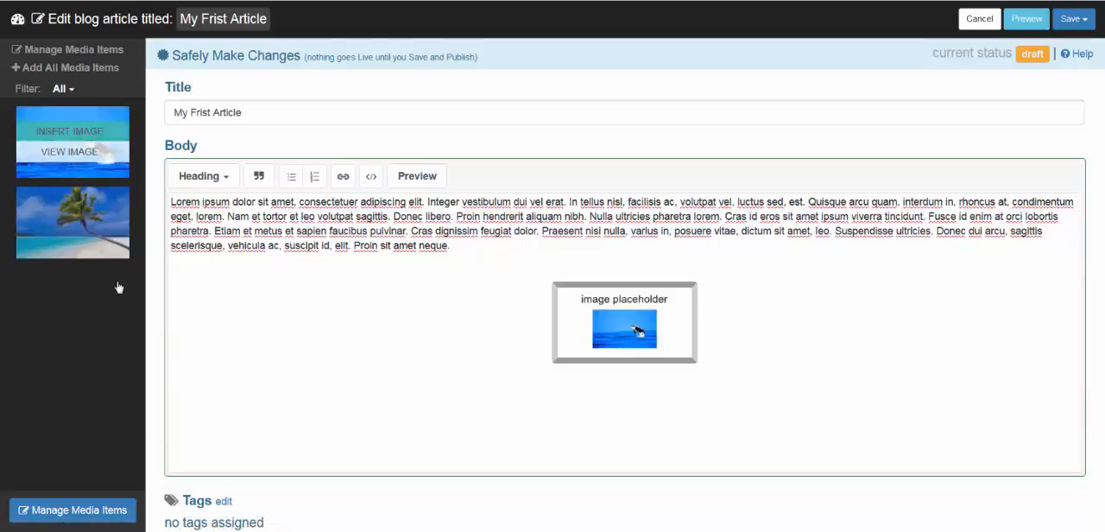
pyautogui.click(87, 214)
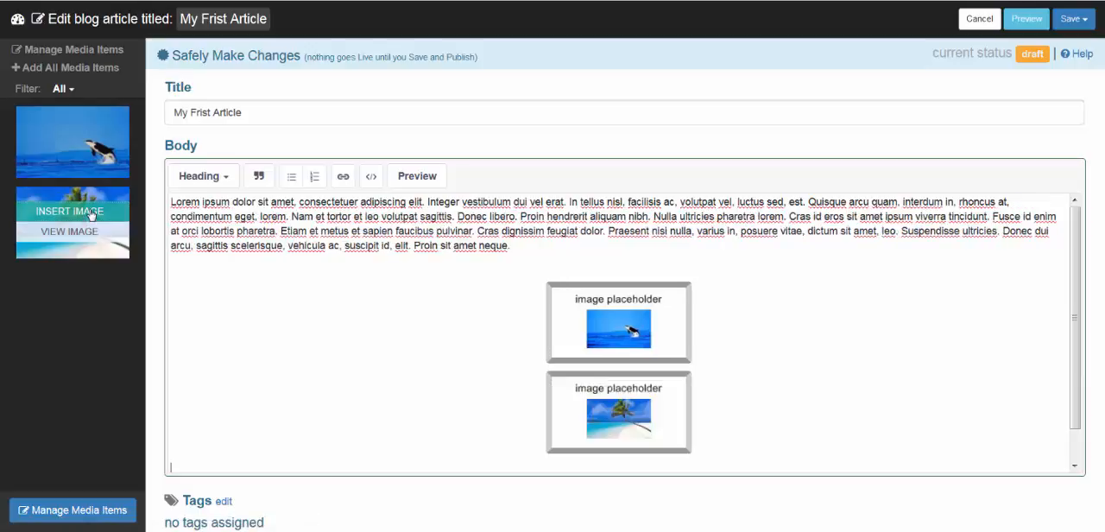
# Save and publish the article, and exit the article editor.
pyautogui.click(1071, 21)
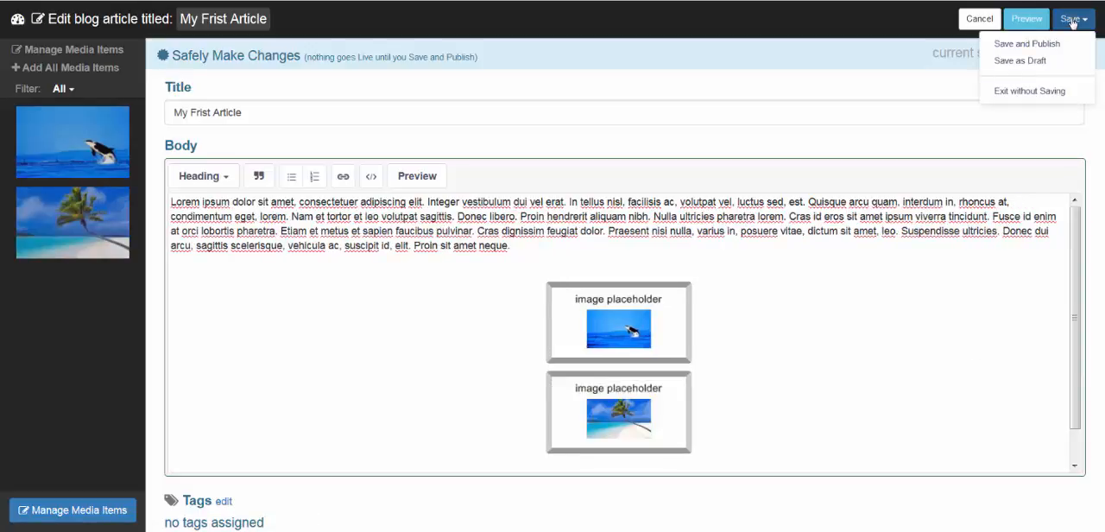
pyautogui.click(1027, 45)
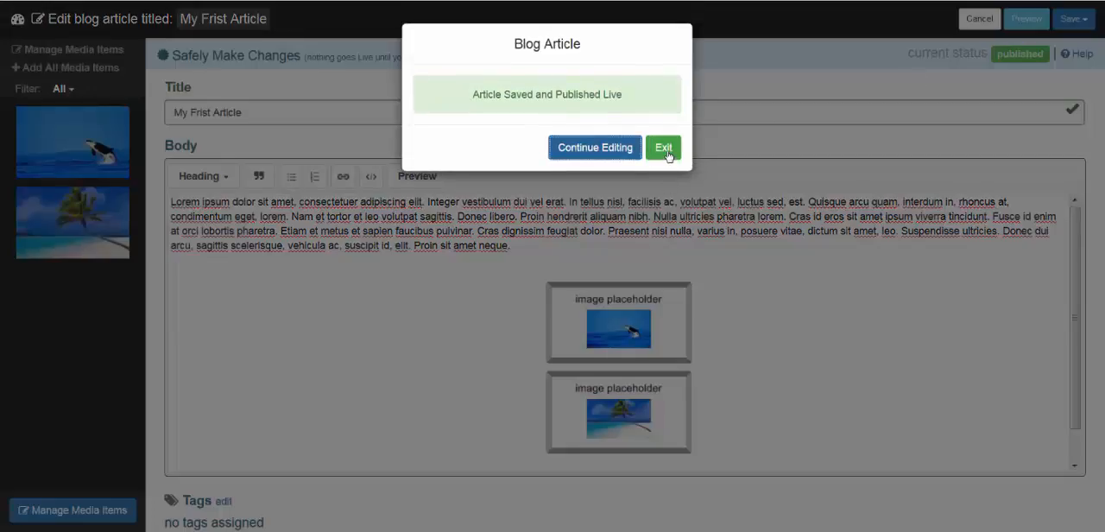
pyautogui.click(664, 149)
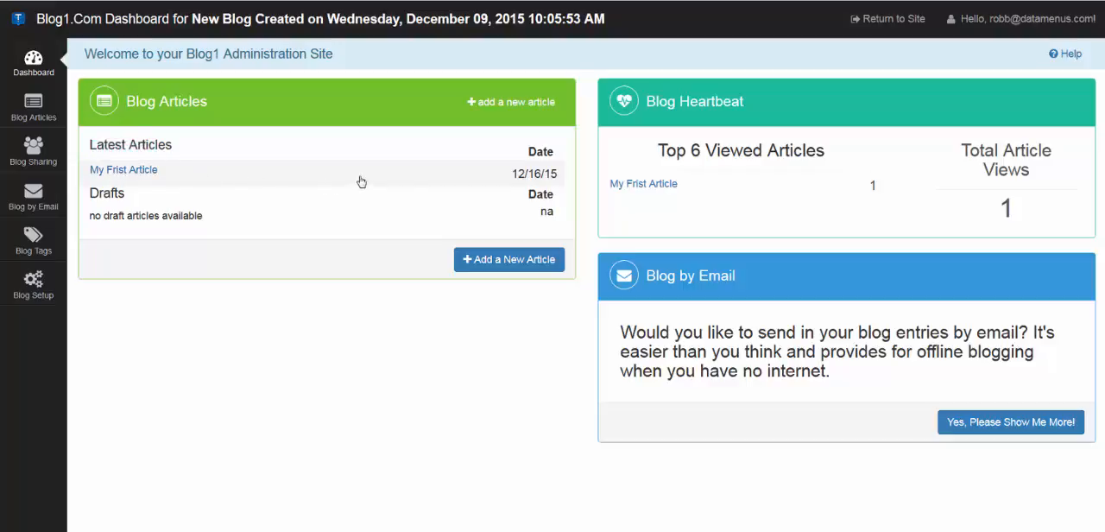
# Return to the site, open the published "My First Article", and examine its text, images and comment section.
pyautogui.click(888, 20)
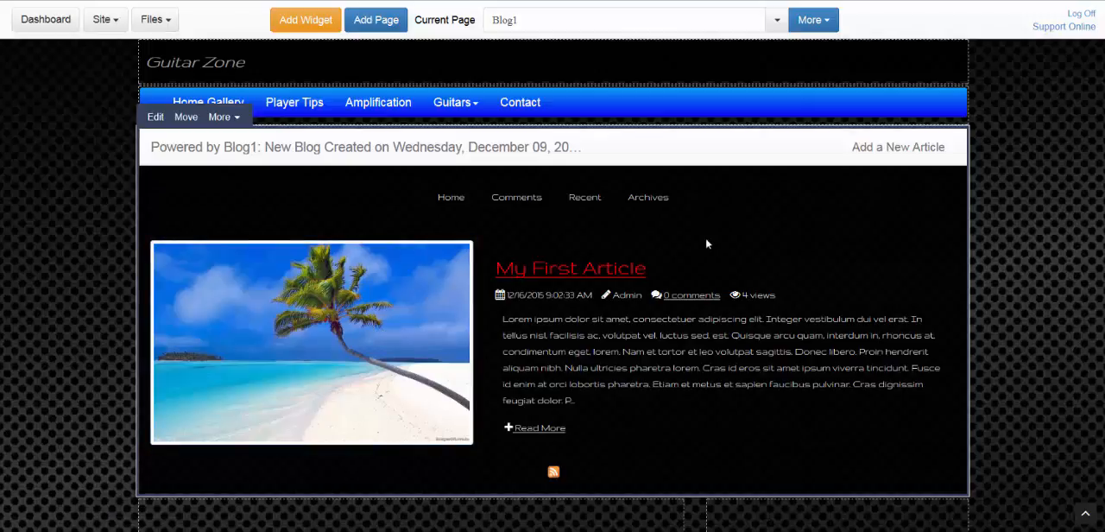
pyautogui.click(561, 269)
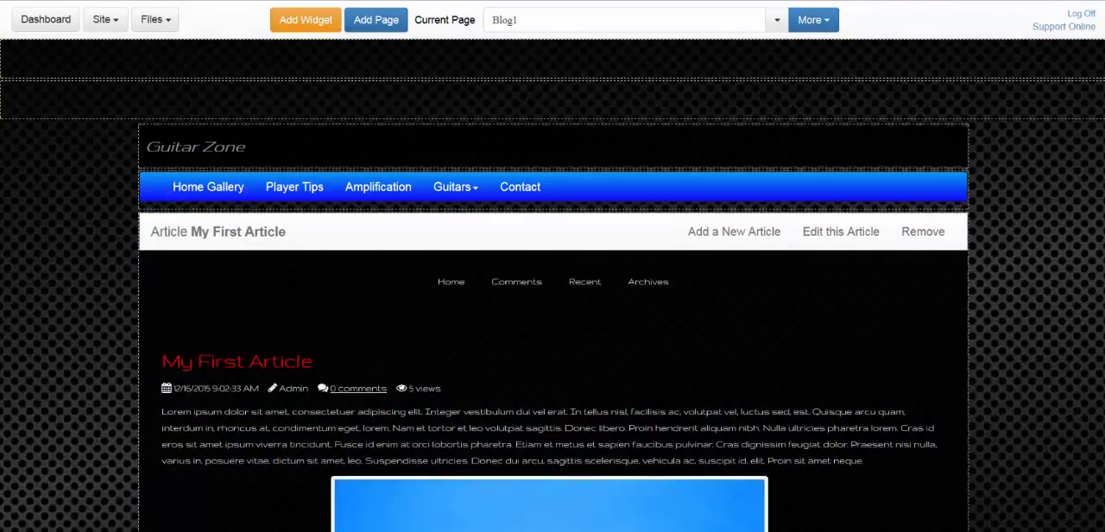
pyautogui.scroll(-3, 562, 275)
pyautogui.scroll(-1, 539, 182)
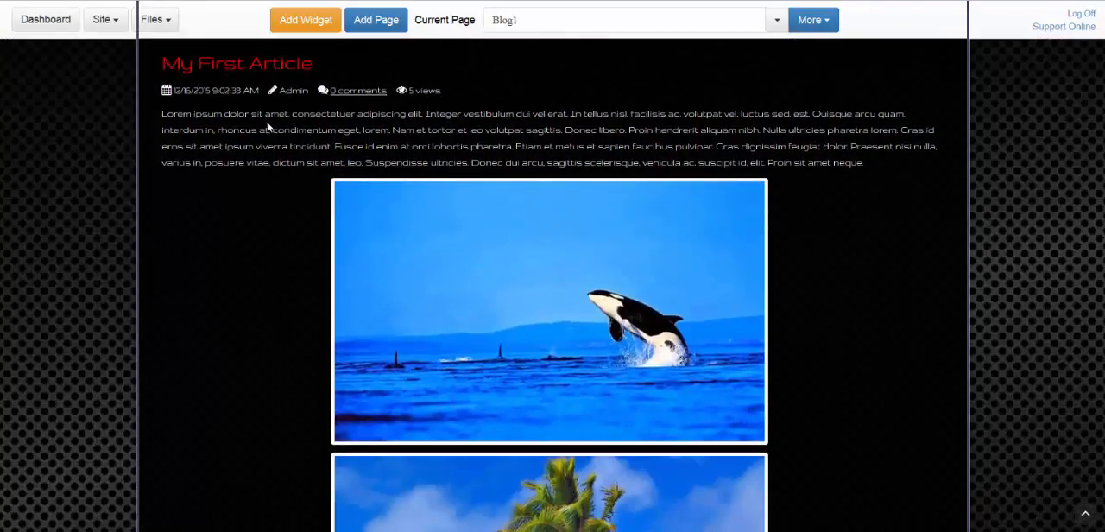
pyautogui.scroll(-3, 552, 285)
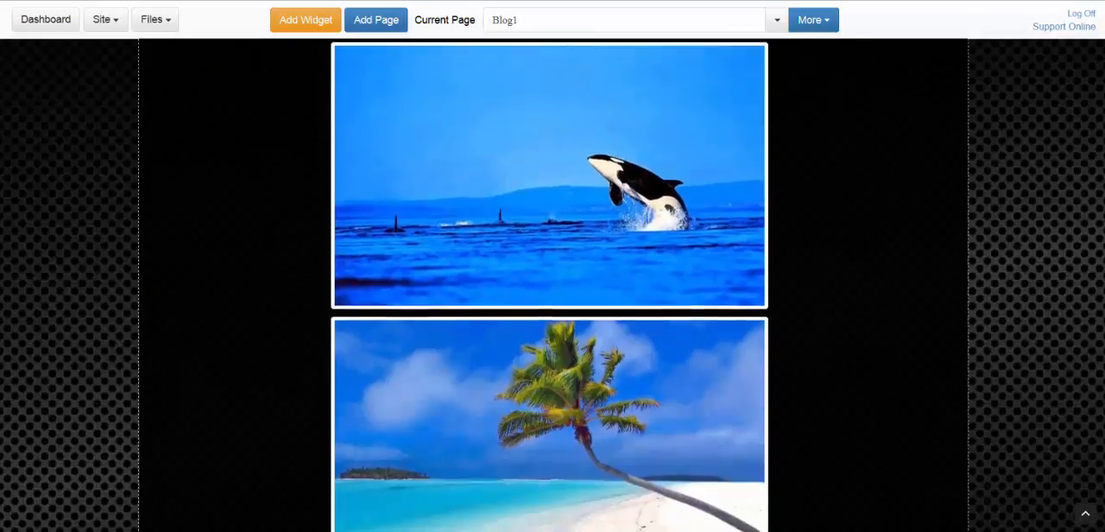
pyautogui.scroll(1, 552, 285)
pyautogui.scroll(4, 552, 285)
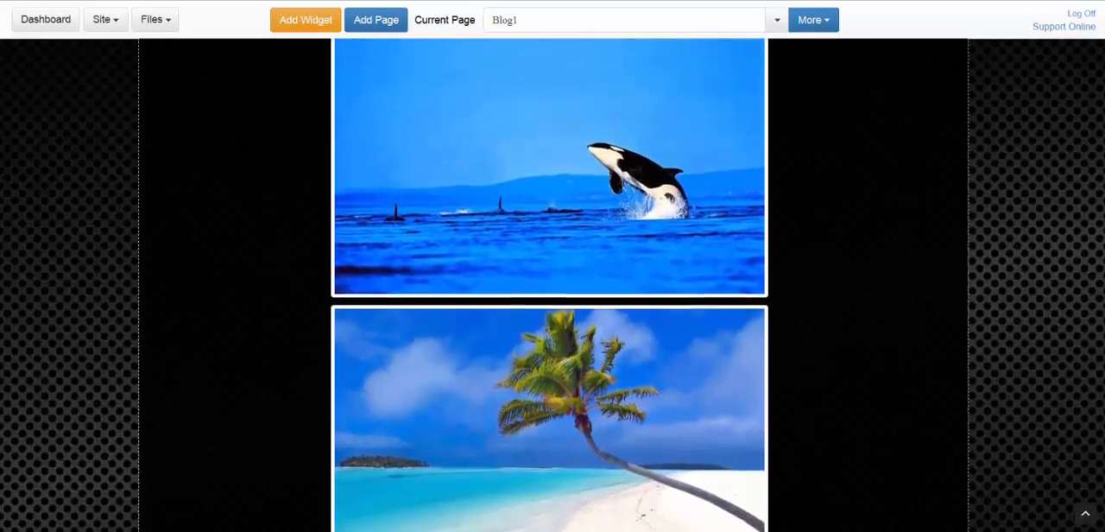
pyautogui.scroll(-1, 552, 285)
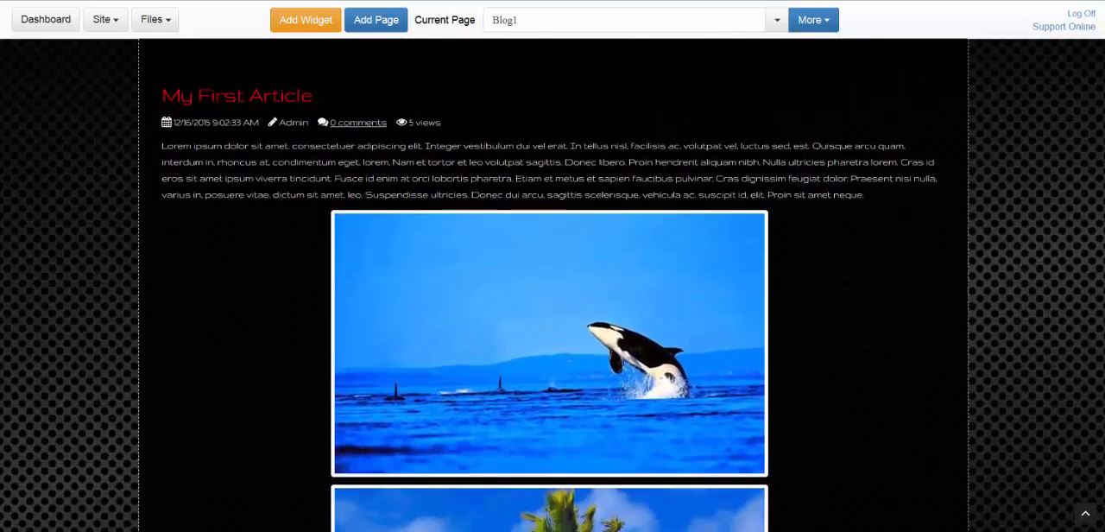
pyautogui.scroll(-2, 553, 285)
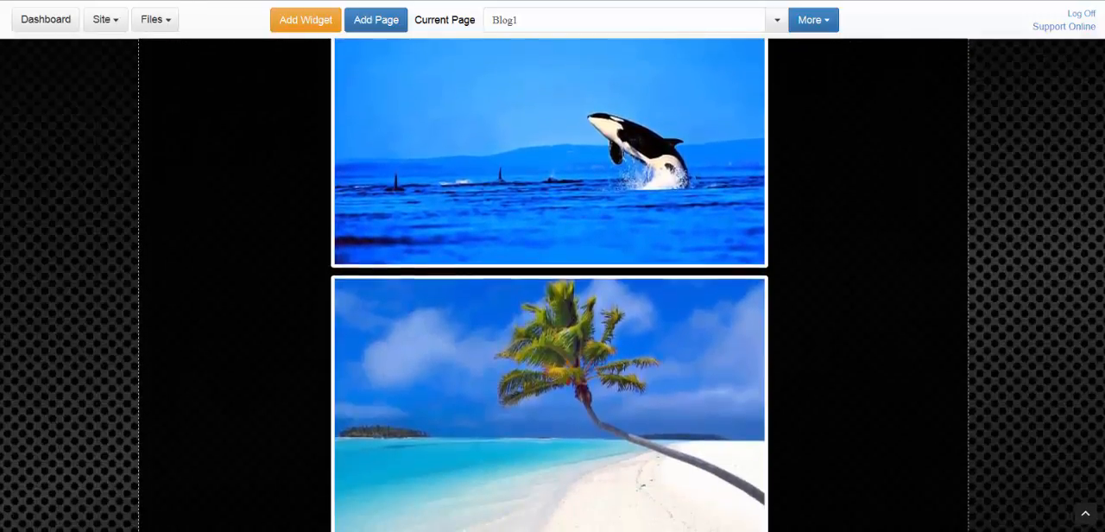
pyautogui.scroll(-1, 553, 285)
pyautogui.scroll(-3, 742, 406)
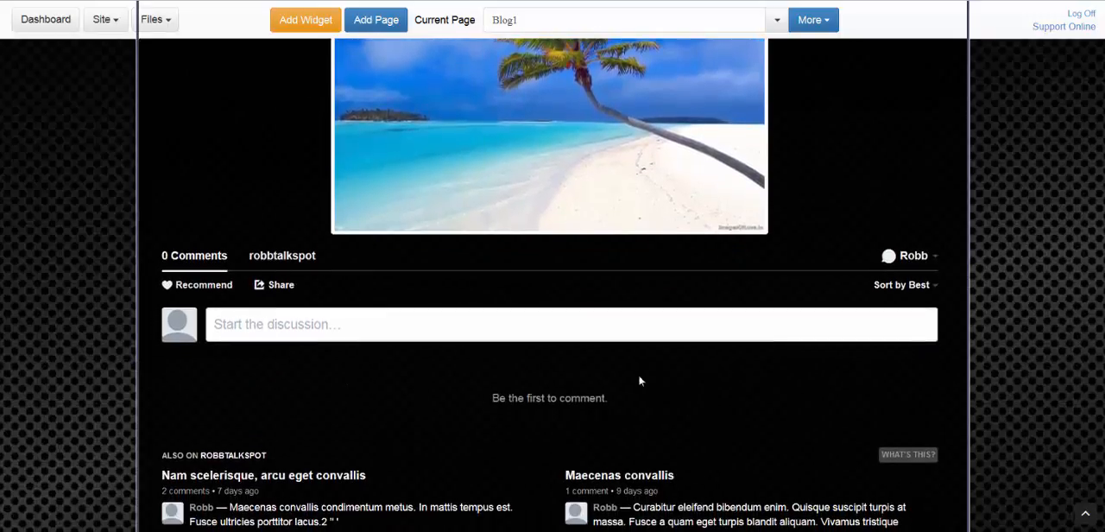
pyautogui.scroll(5, 808, 241)
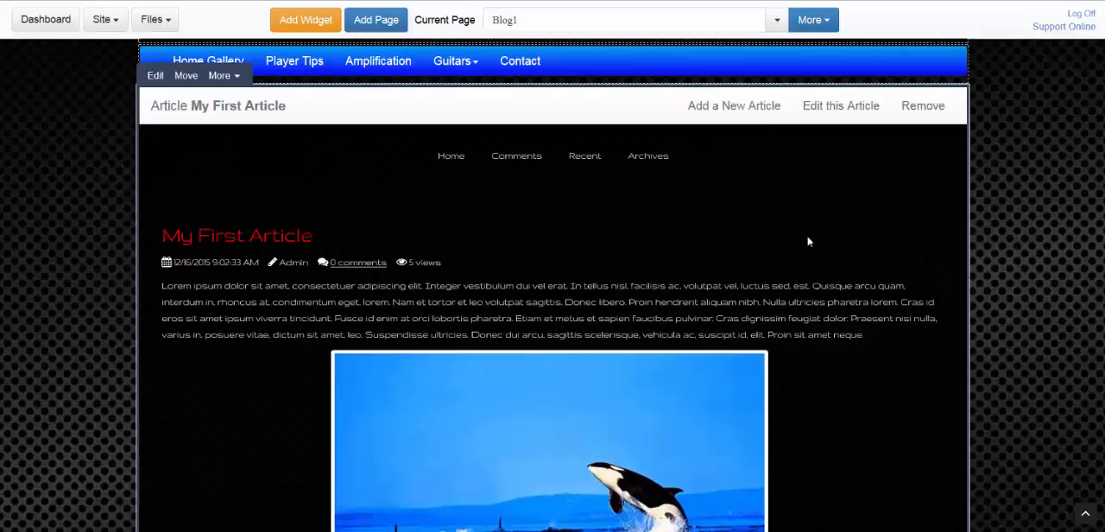
# Open the article for editing, go to the blog dashboard, and review article management and the sharing option for "My First Article".
pyautogui.click(829, 112)
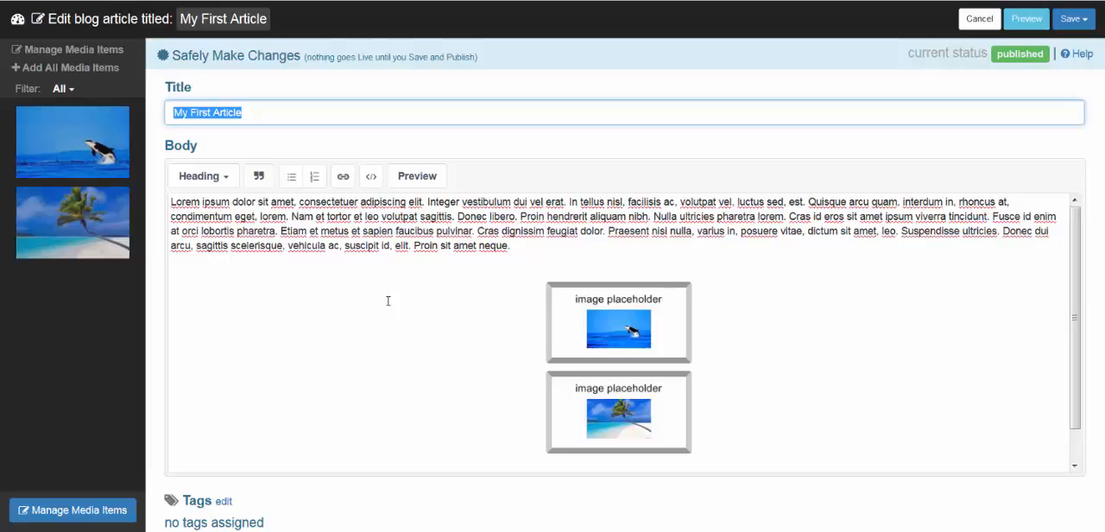
pyautogui.click(17, 22)
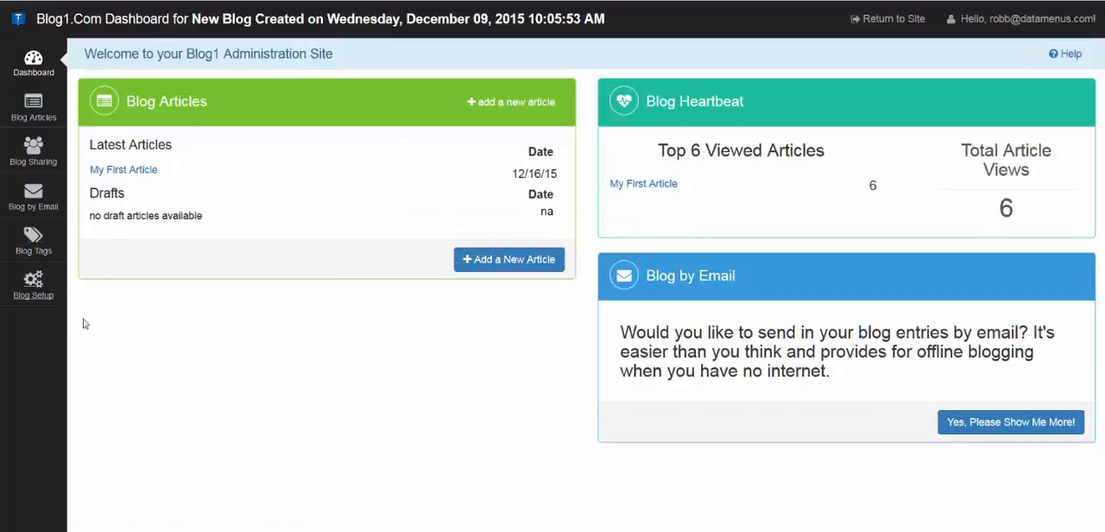
pyautogui.click(33, 108)
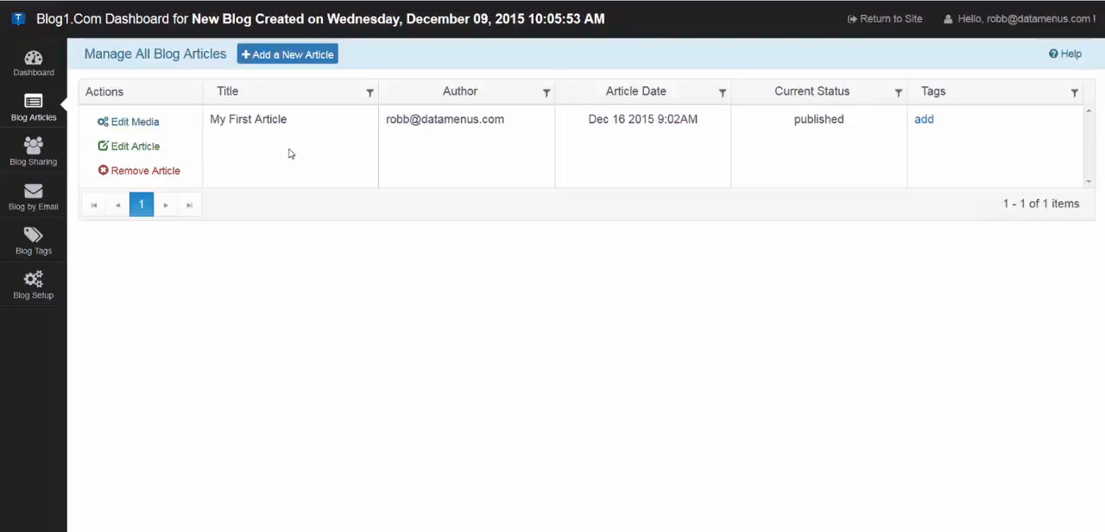
pyautogui.click(32, 153)
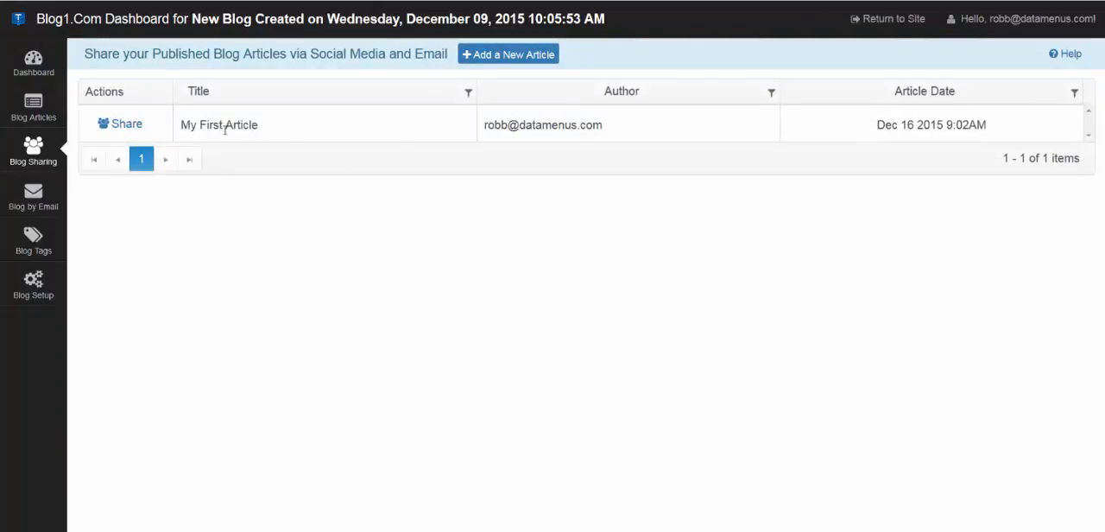
pyautogui.click(121, 126)
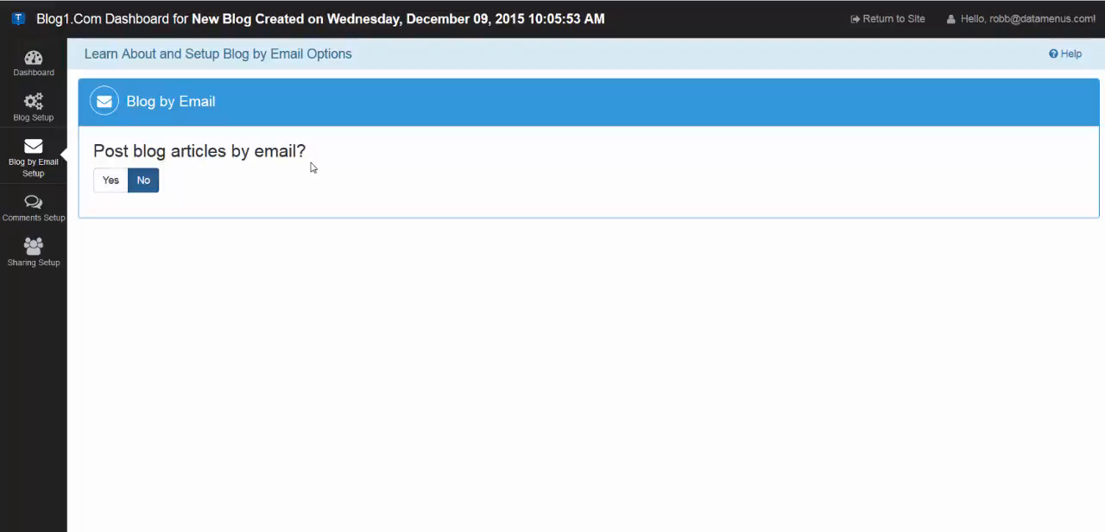
# Enable posting blog articles by email and review the Otto and Simple Email Posting methods.
pyautogui.click(111, 183)
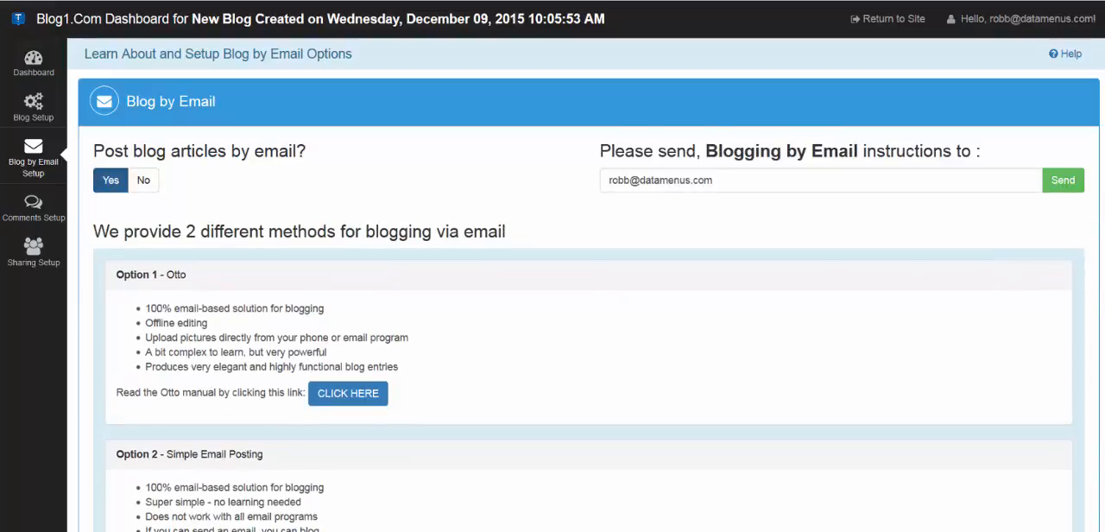
pyautogui.scroll(-3, 448, 399)
pyautogui.scroll(-4, 586, 287)
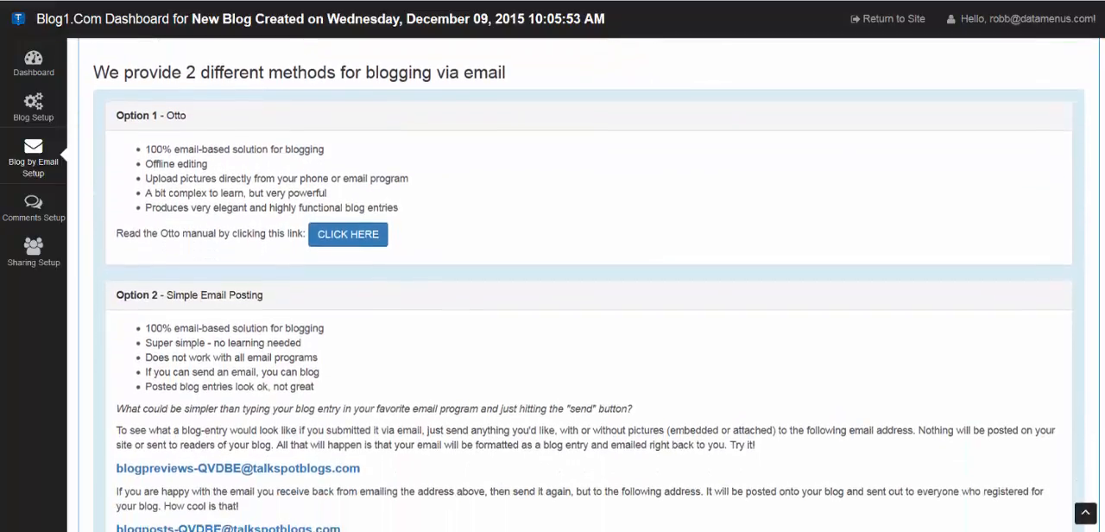
pyautogui.scroll(2, 206, 121)
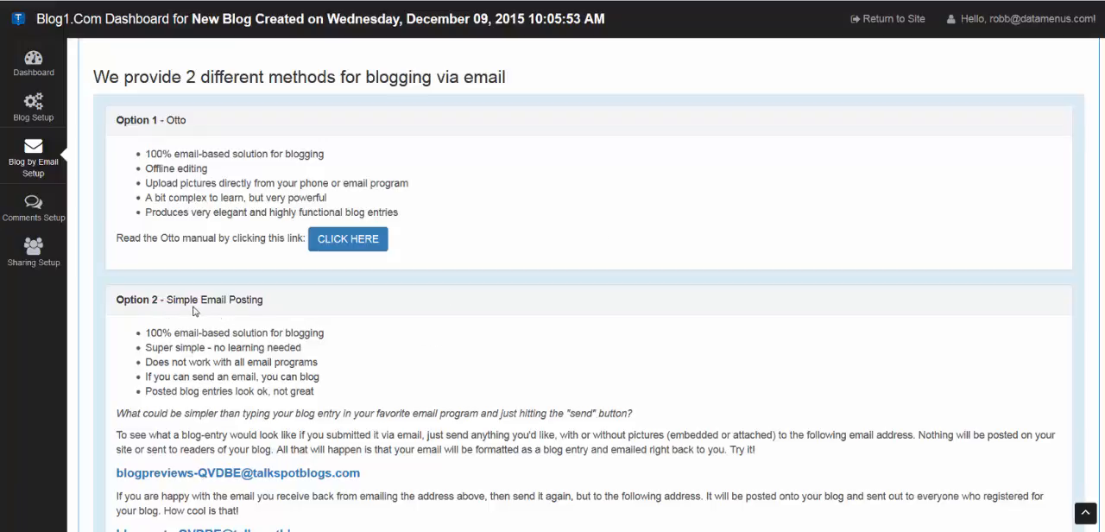
pyautogui.scroll(-2, 542, 338)
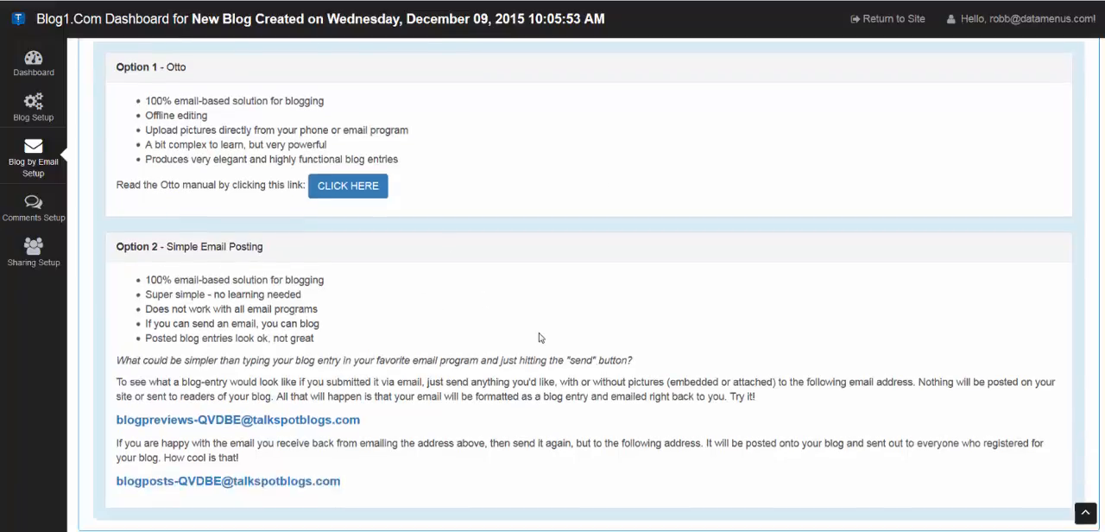
# Examine the preview address and the posting address given for Simple Email Posting.
pyautogui.moveTo(372, 391); pyautogui.dragTo(100, 394)
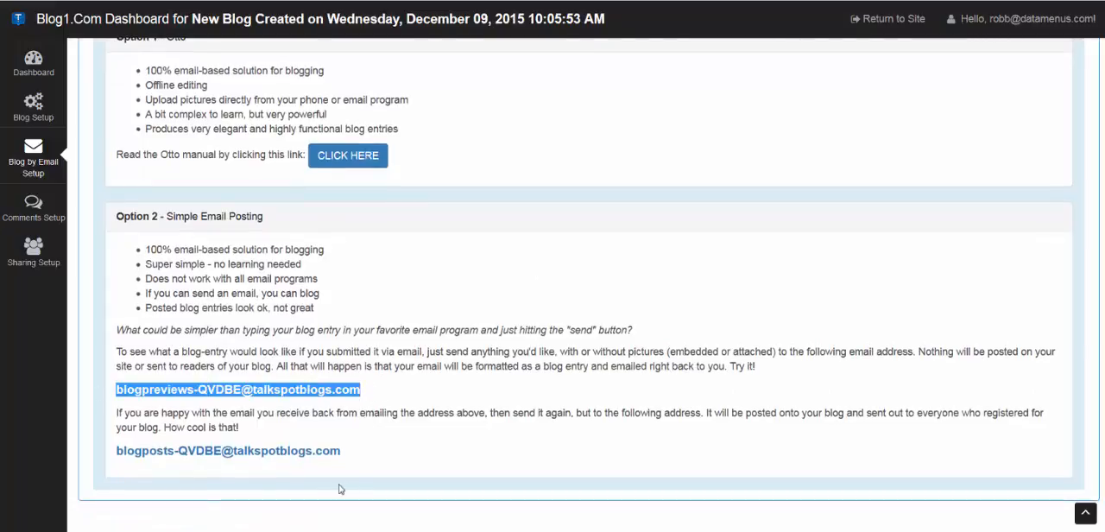
pyautogui.moveTo(342, 455); pyautogui.dragTo(115, 453)
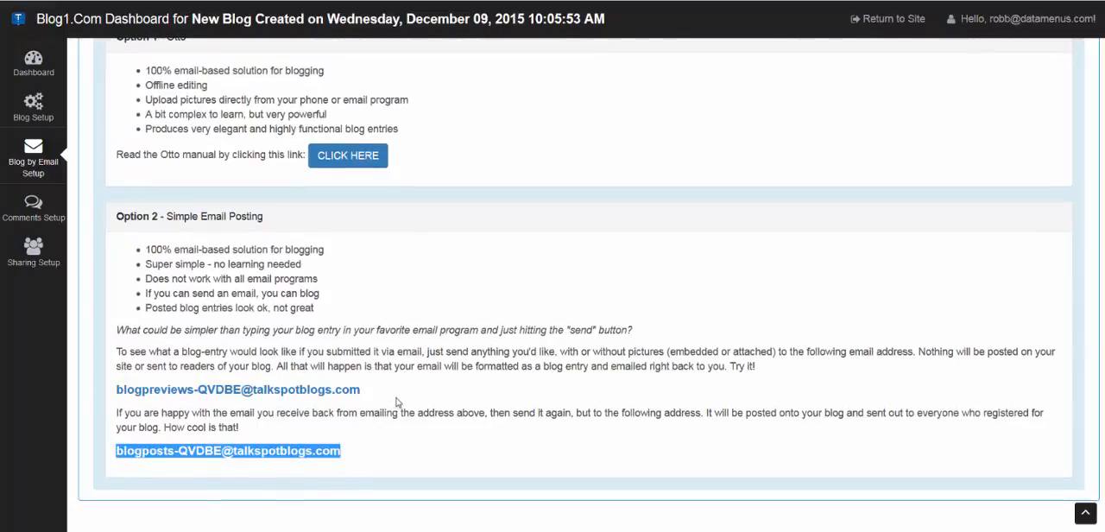
pyautogui.moveTo(363, 391); pyautogui.dragTo(116, 390)
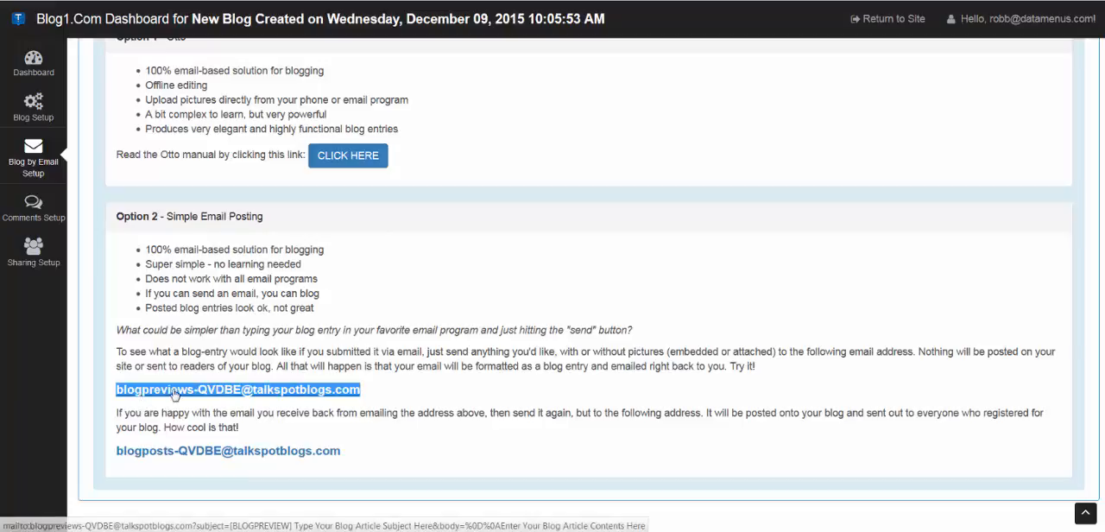
pyautogui.moveTo(343, 455); pyautogui.dragTo(121, 454)
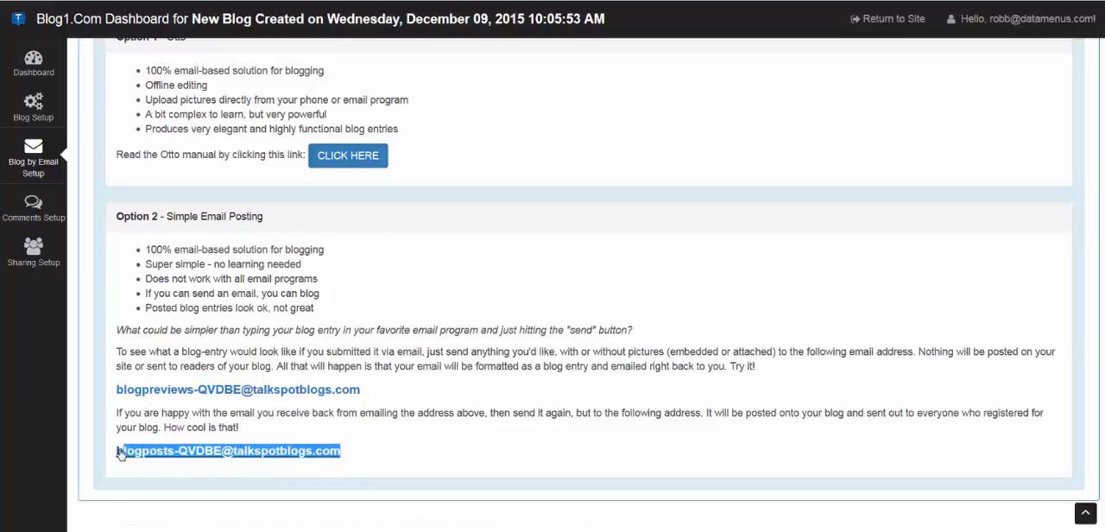
pyautogui.click(363, 457)
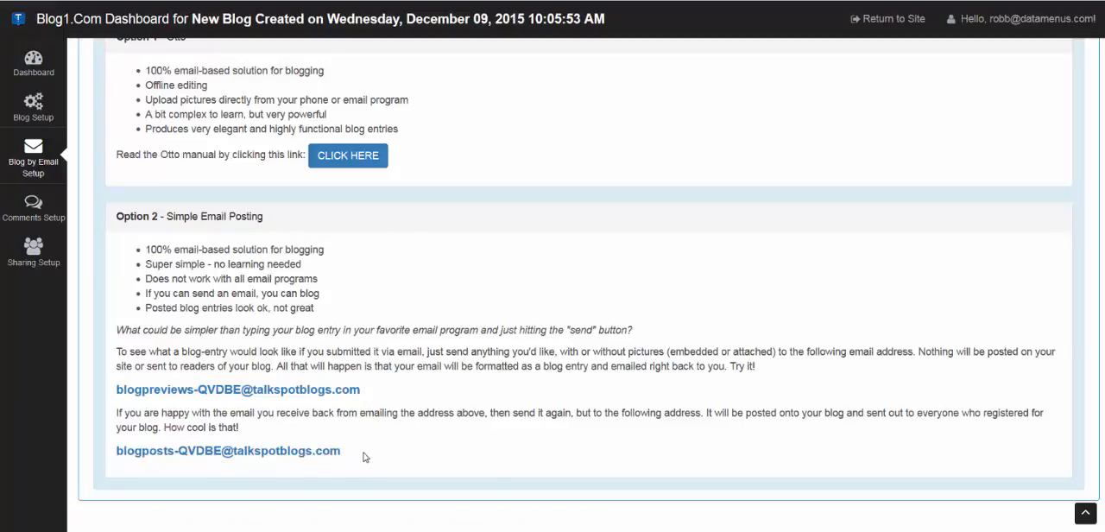
pyautogui.scroll(3, 635, 302)
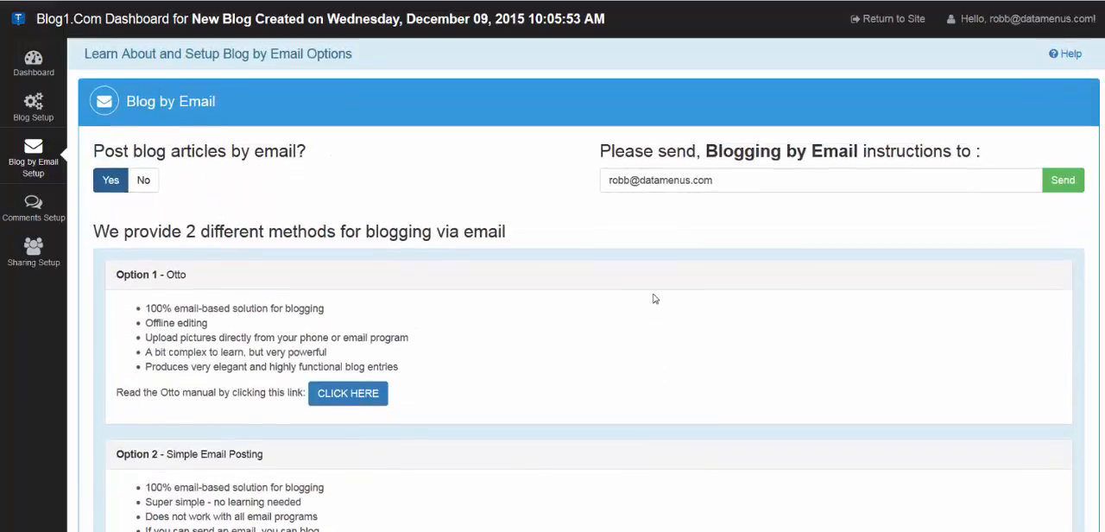
# Open the Otto manual, look over its index of topics, and return to the email blogging setup.
pyautogui.scroll(-1, 657, 297)
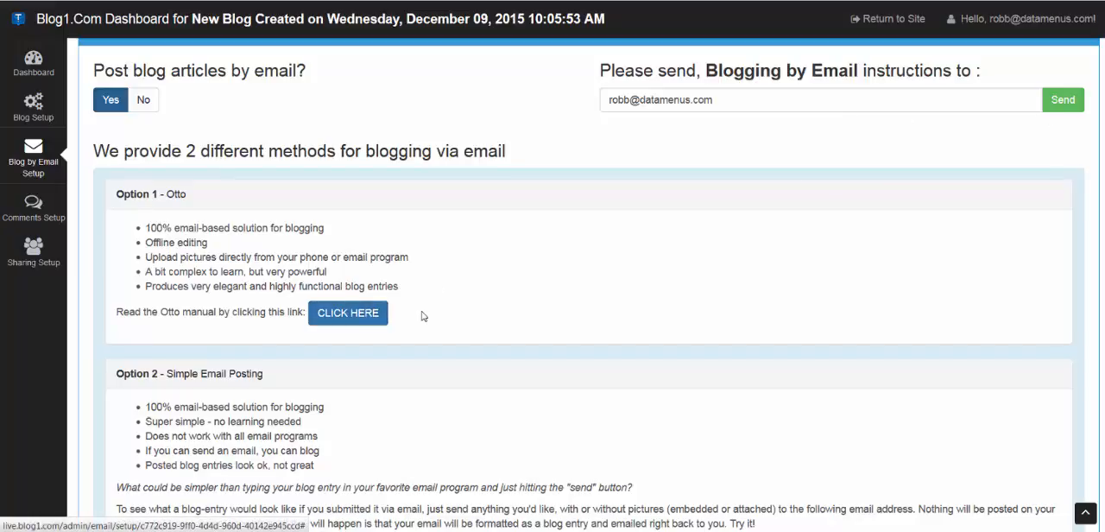
pyautogui.click(354, 315)
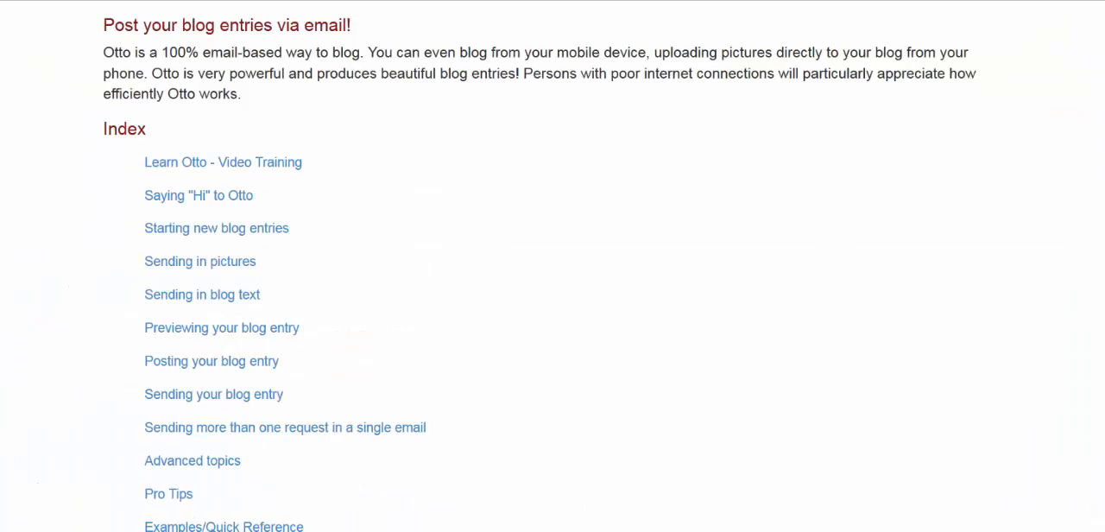
pyautogui.moveTo(1103, 18)
pyautogui.mouseDown()
pyautogui.moveTo(1103, 440)
pyautogui.moveTo(1104, 19)
pyautogui.mouseUp()
pyautogui.scroll(-2, 553, 266)
pyautogui.scroll(2, 553, 265)
pyautogui.click(954, 1)
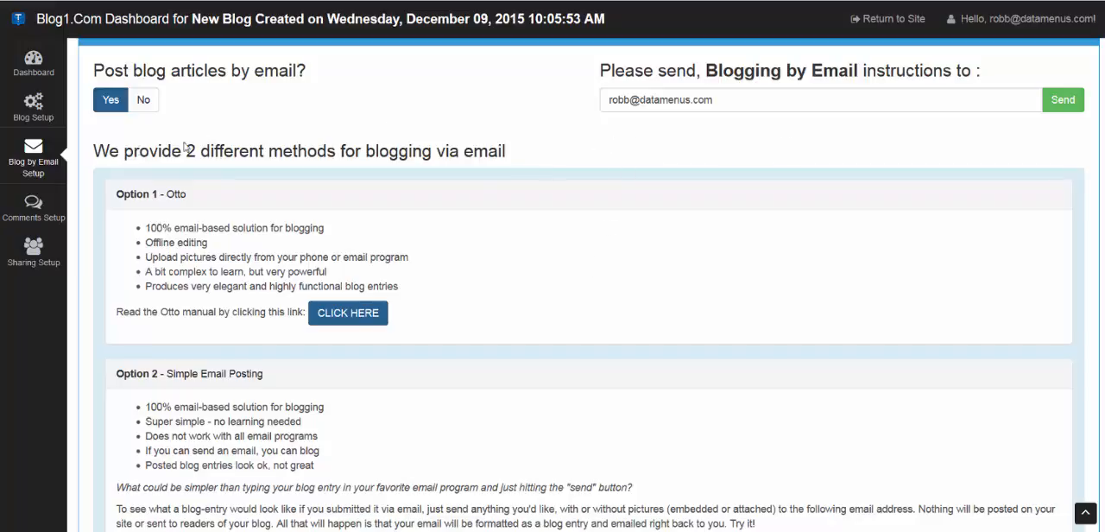
# Review the Disqus comments setup and its connection status, and return to the dashboard.
pyautogui.click(32, 210)
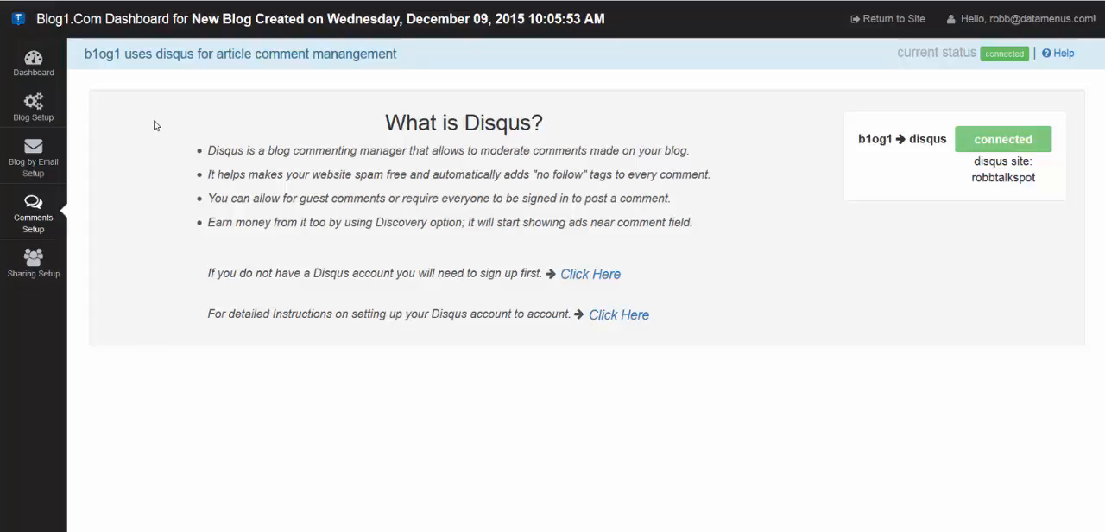
pyautogui.click(33, 64)
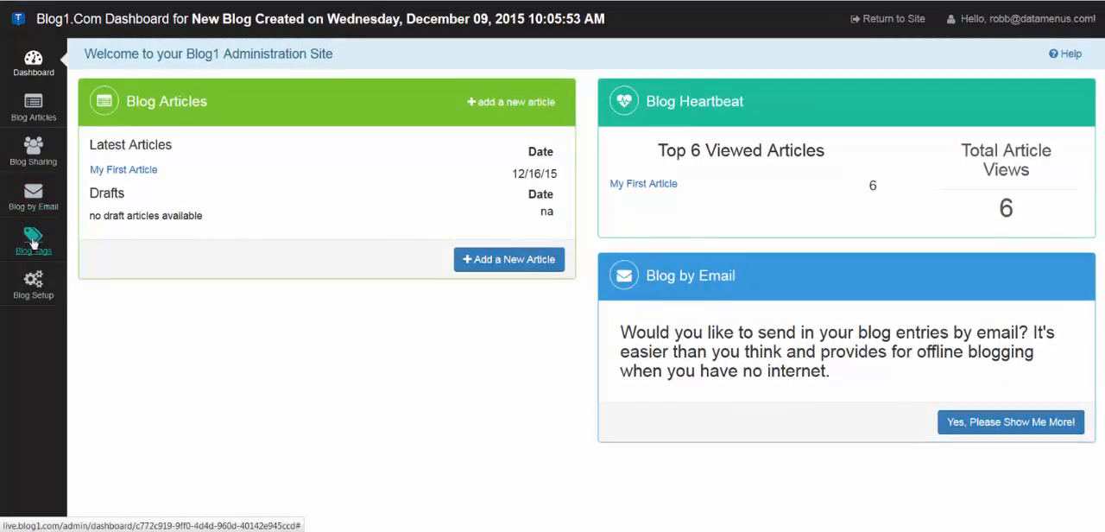
# Remove the trailing apostrophe from the existing blog tag so it reads "spaceman on maintenance", apply the change, and return to the dashboard.
pyautogui.click(33, 242)
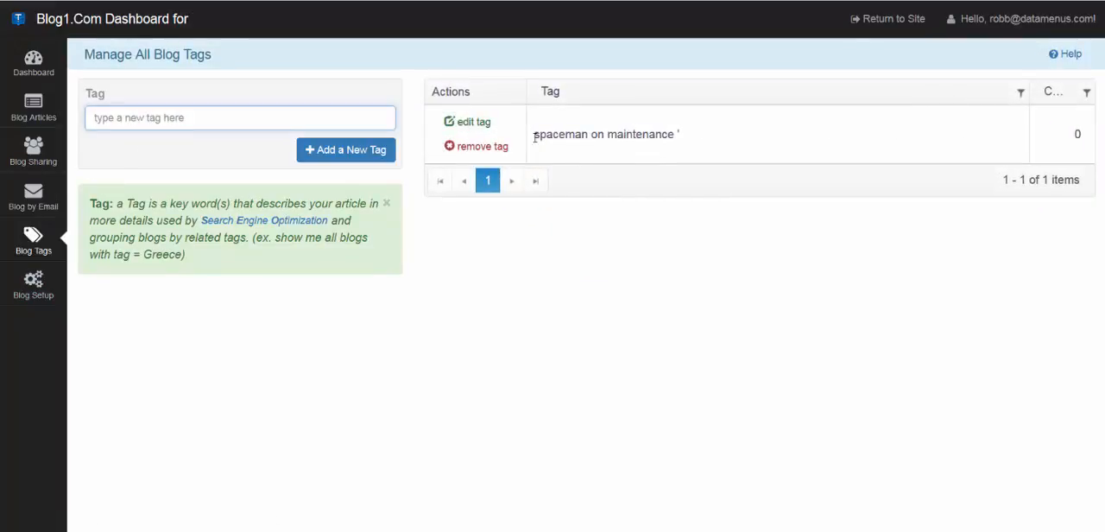
pyautogui.click(474, 122)
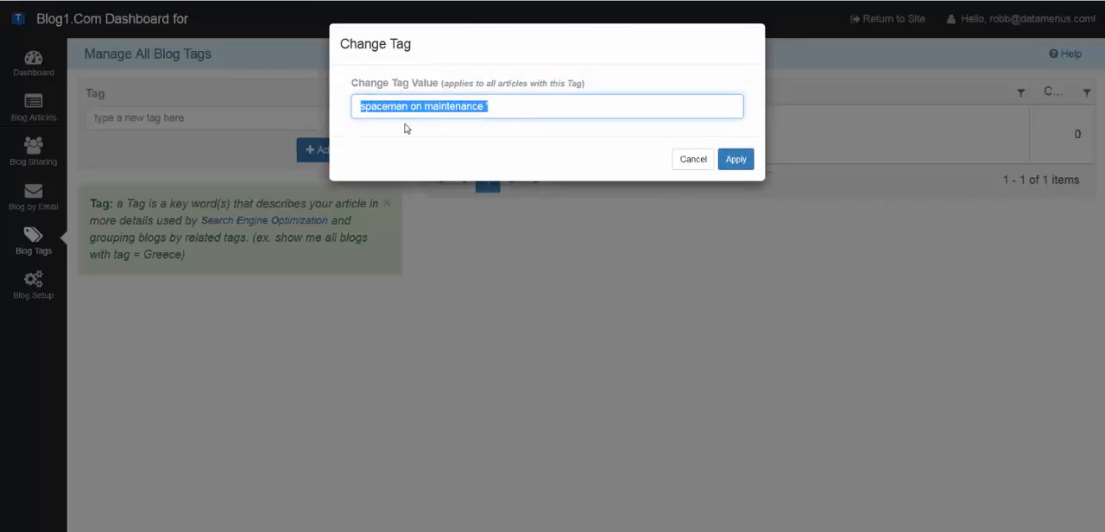
pyautogui.click(507, 110)
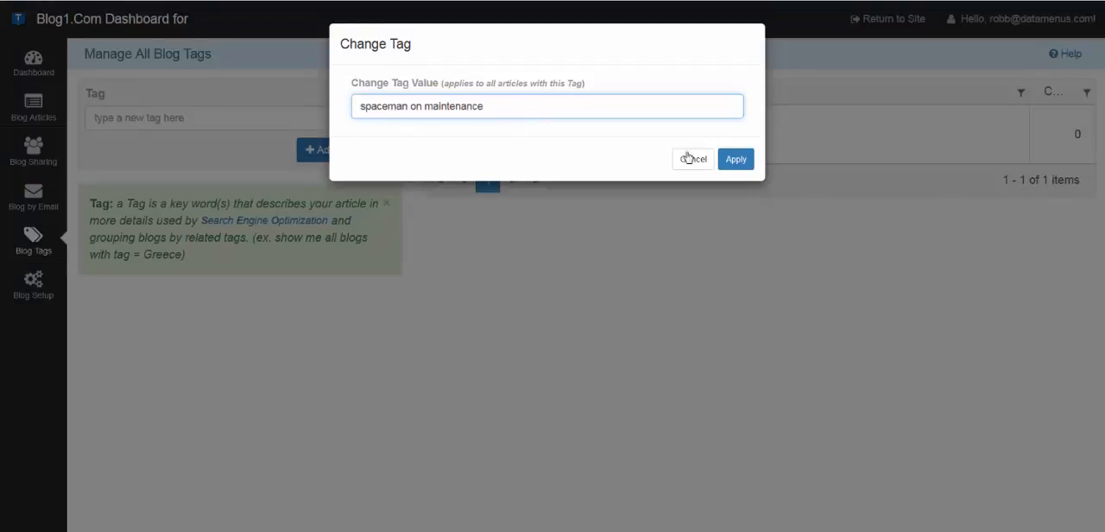
pyautogui.click(734, 159)
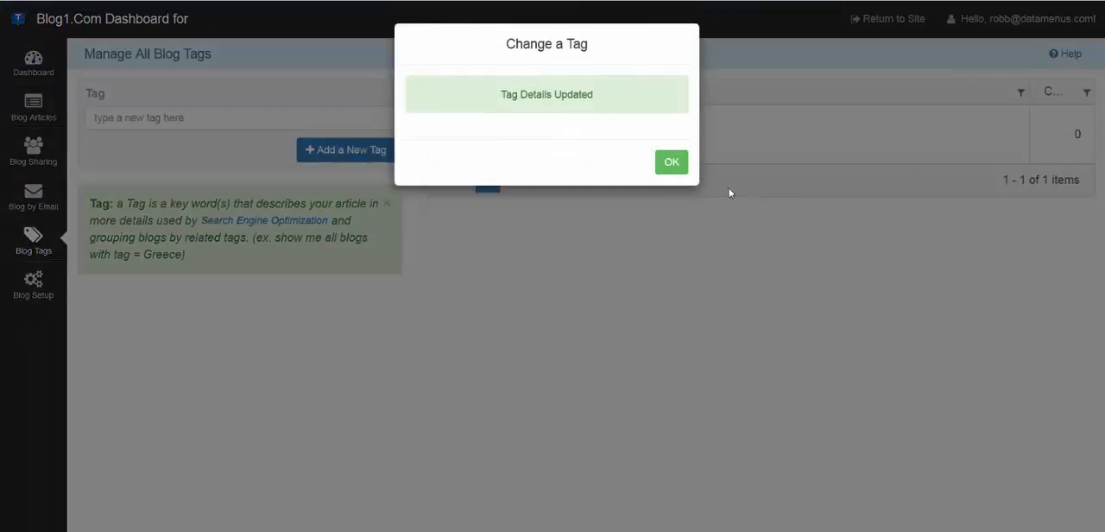
pyautogui.click(685, 172)
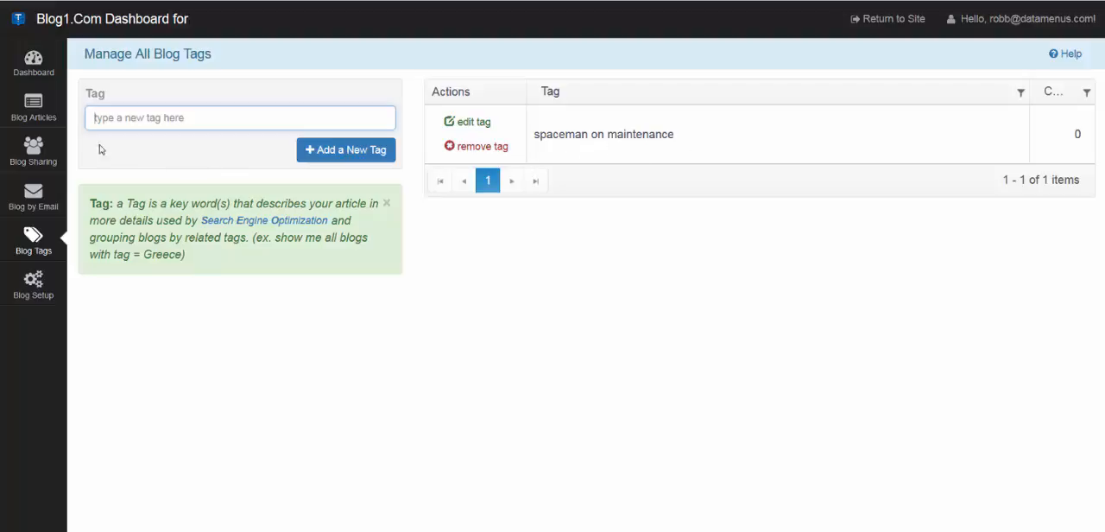
pyautogui.click(32, 62)
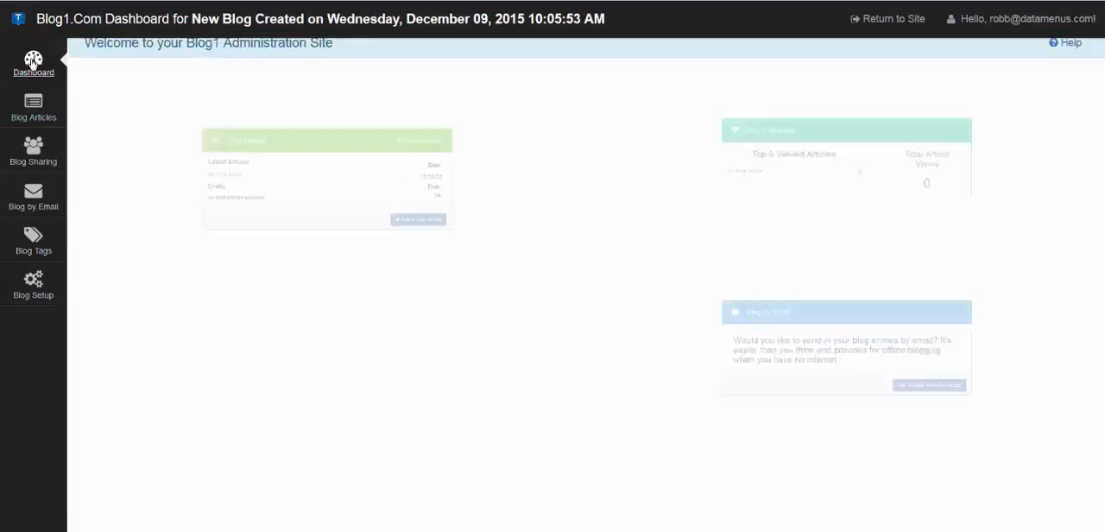